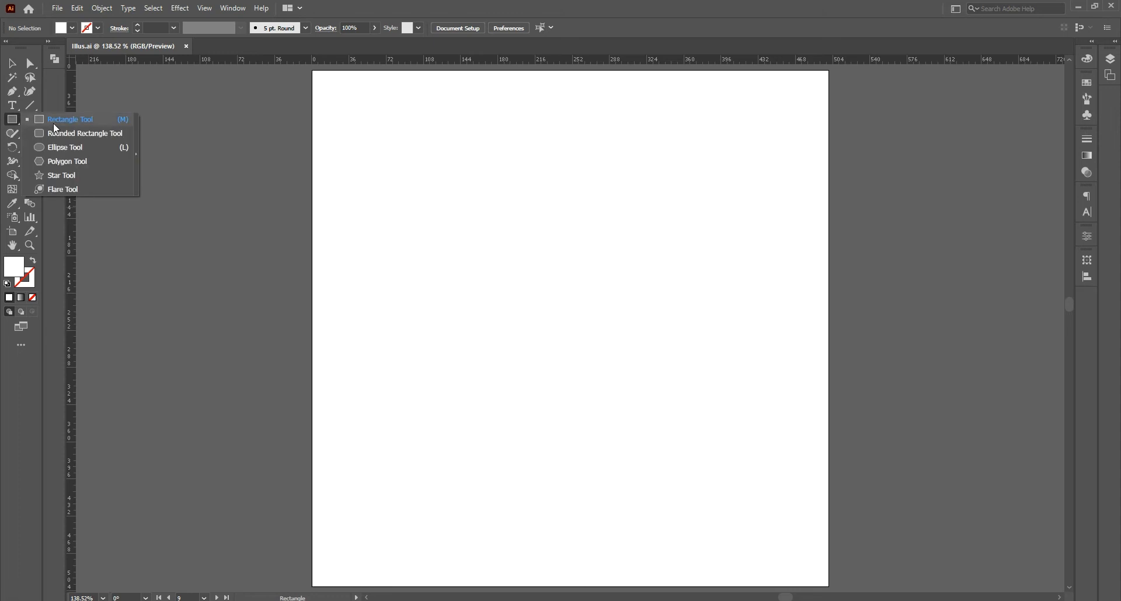
# Step: Draw a rectangle about 120 by 160 pt near the artboard's centre and round its corners to about 13 pt
pyautogui.moveTo(503, 241); pyautogui.dragTo(628, 406)
pyautogui.click(32, 65)
pyautogui.moveTo(510, 250); pyautogui.dragTo(517, 256)
pyautogui.press('v')
pyautogui.moveTo(474, 206); pyautogui.dragTo(555, 285)
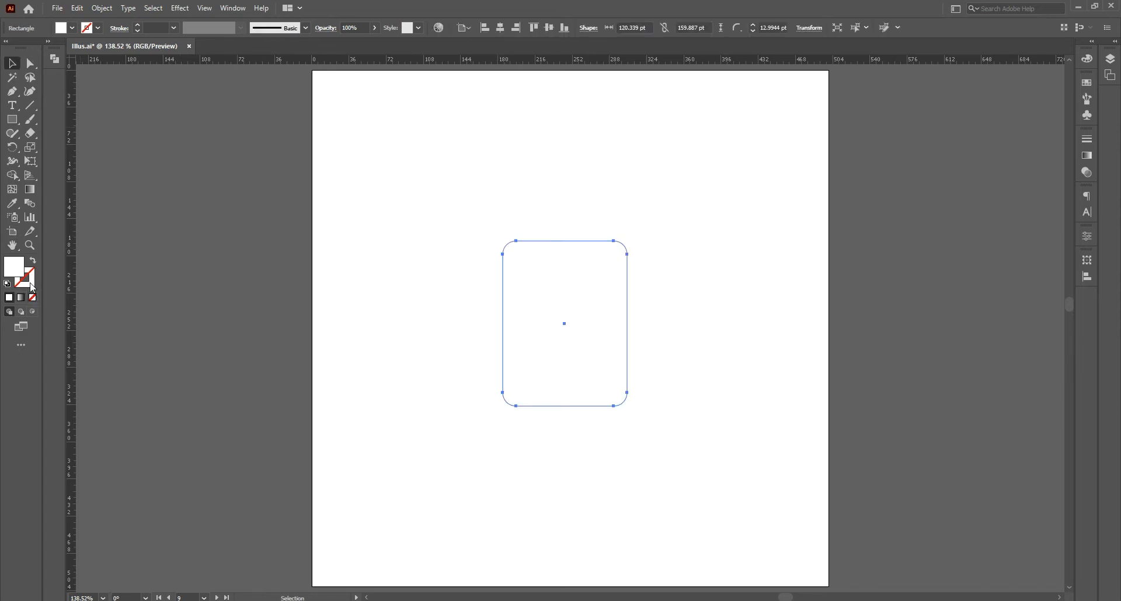
# Step: Give the rounded rectangle a black 5 pt stroke
pyautogui.click(10, 298)
pyautogui.click(10, 298)
pyautogui.doubleClick(24, 277)
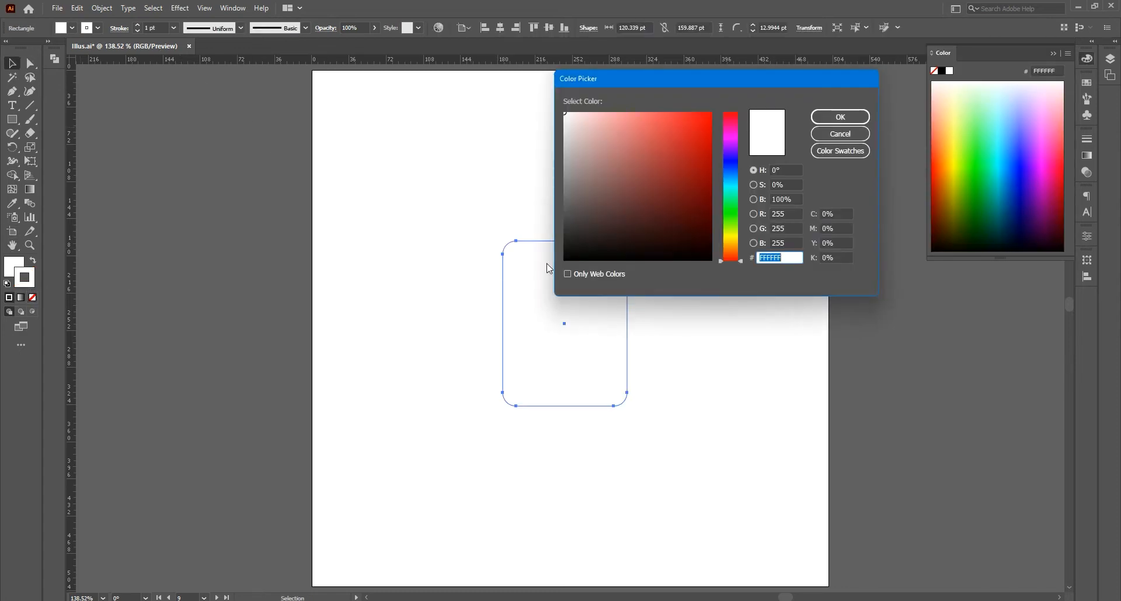
pyautogui.click(840, 117)
pyautogui.click(152, 27)
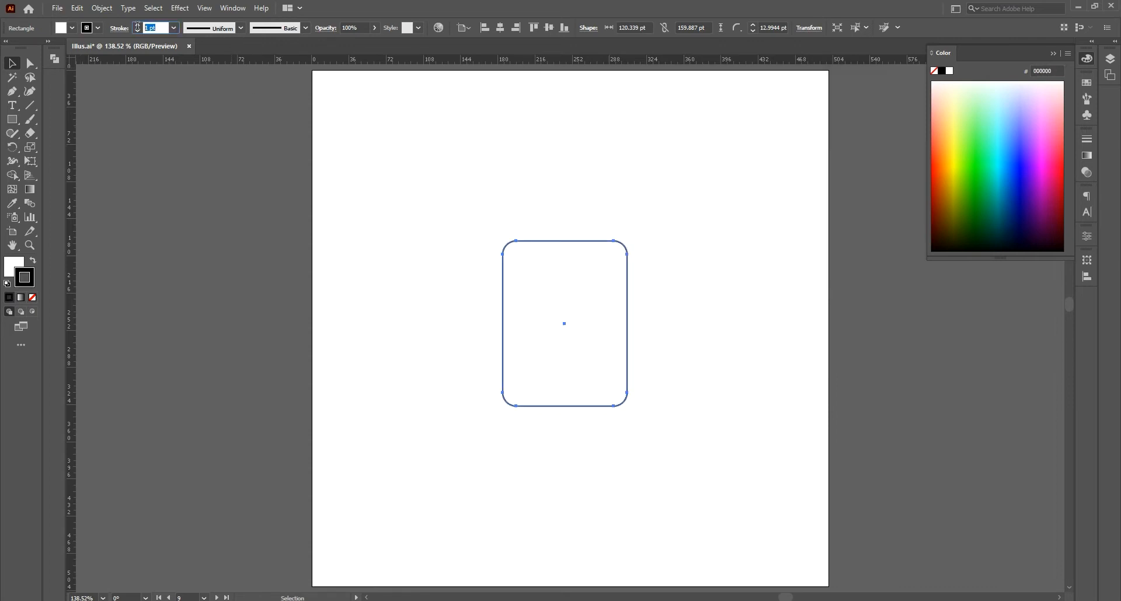
pyautogui.write('5')
pyautogui.press('Return')
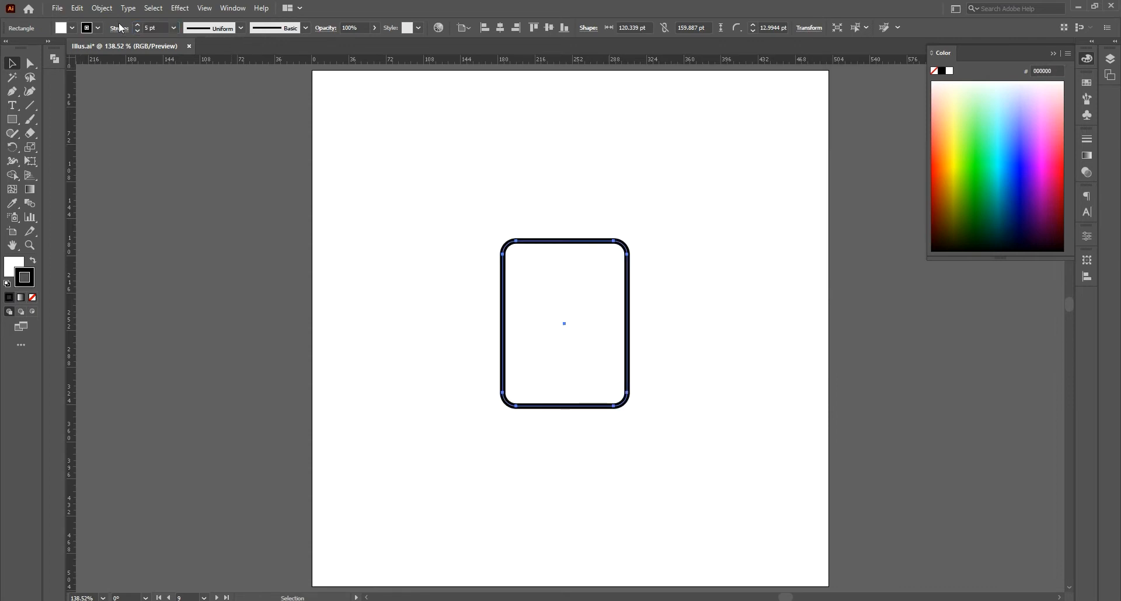
# Step: Reduce the rounded rectangle's corner radius to about 9.6 pt
pyautogui.click(30, 63)
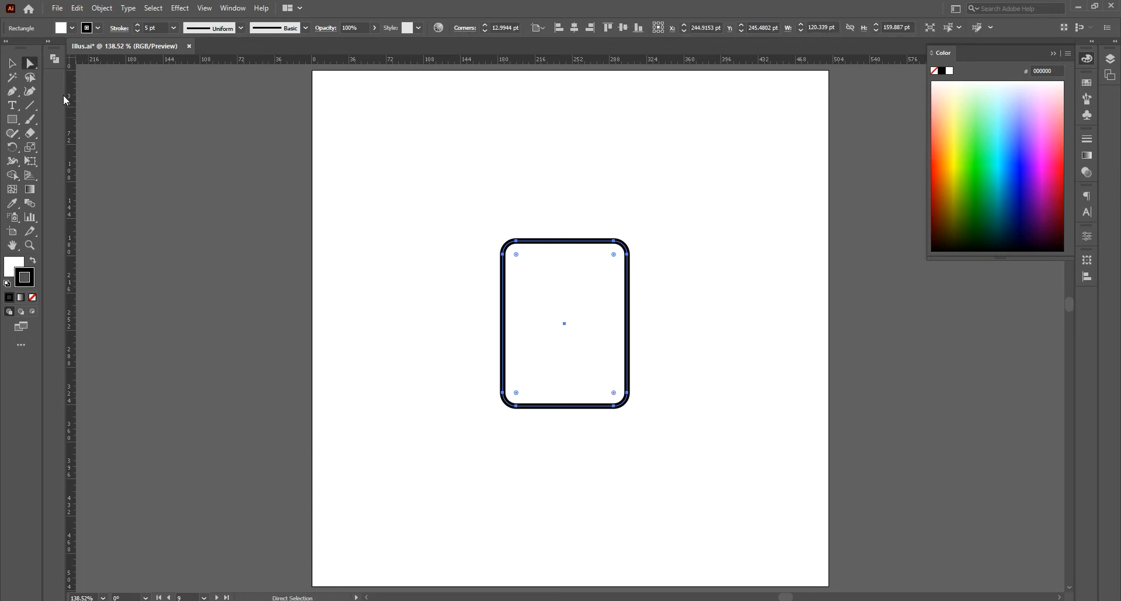
pyautogui.moveTo(516, 255); pyautogui.dragTo(511, 252)
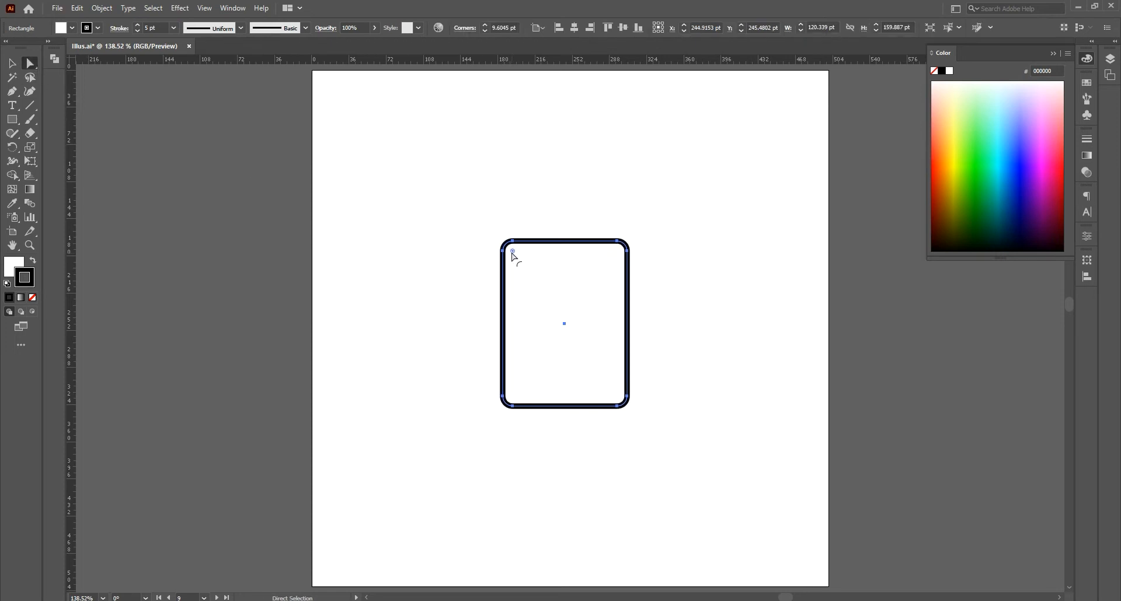
pyautogui.press('v')
pyautogui.click(503, 205)
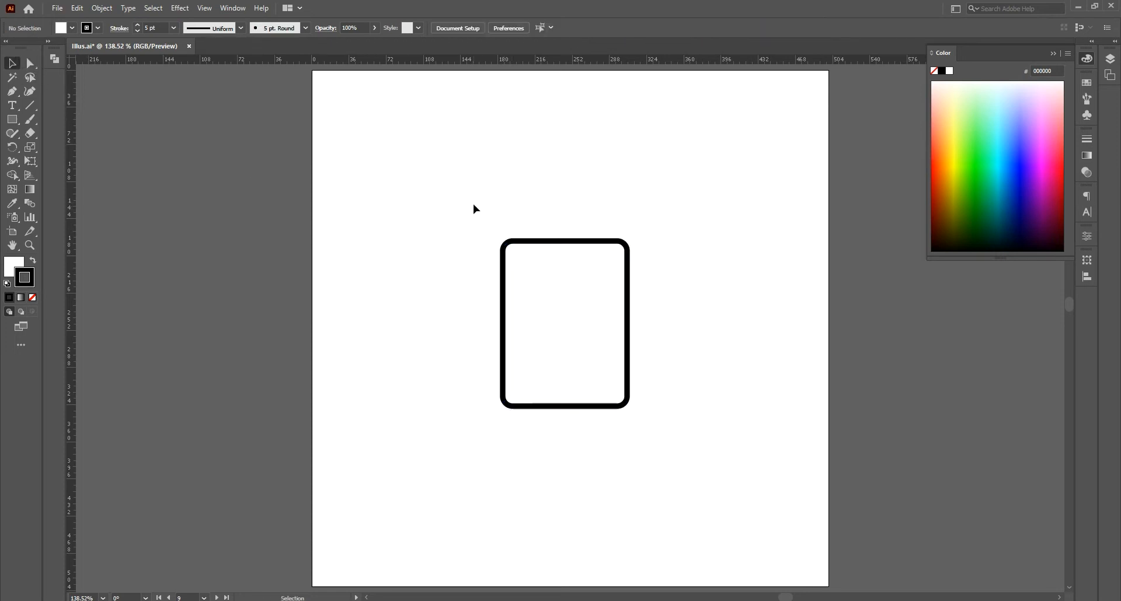
# Step: Scale the rounded rectangle up slightly about its centre with Free Transform
pyautogui.click(565, 242)
pyautogui.press('e')
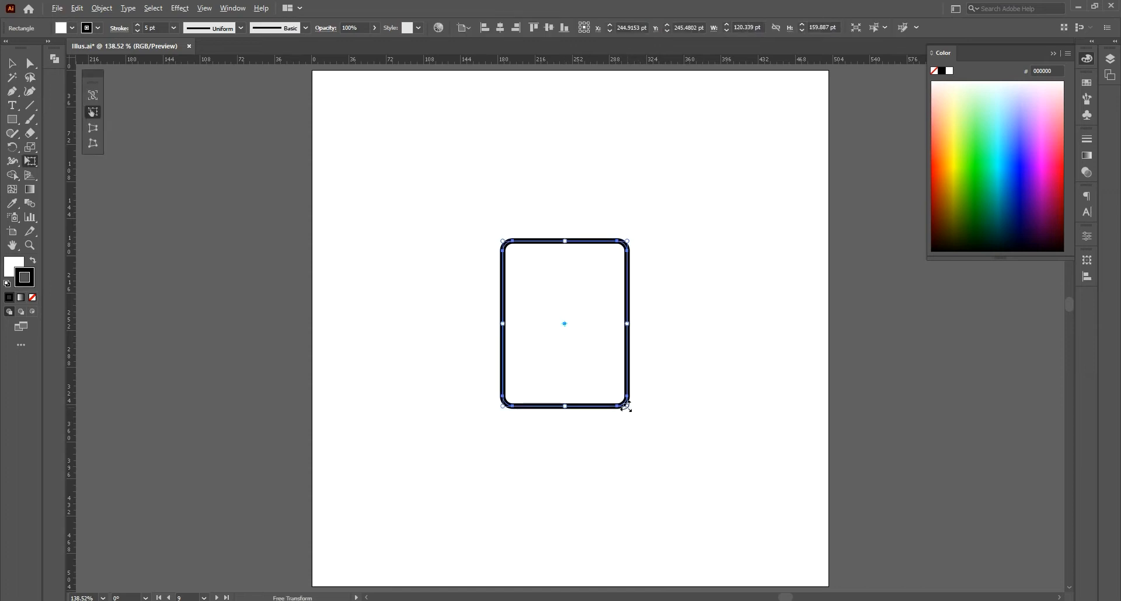
pyautogui.moveTo(625, 406); pyautogui.dragTo(639, 419)
pyautogui.press('v')
pyautogui.click(666, 390)
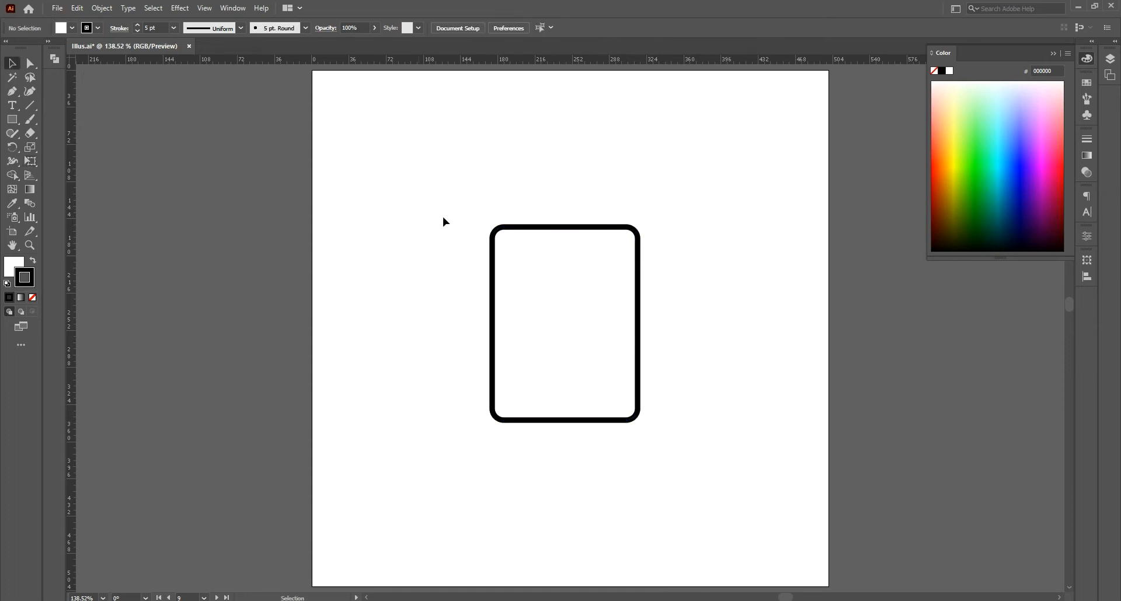
# Step: Draw a vertical line inside the rectangle's left side, about 188 pt long, spanning from its top edge to its bottom edge
pyautogui.click(12, 91)
pyautogui.click(520, 218)
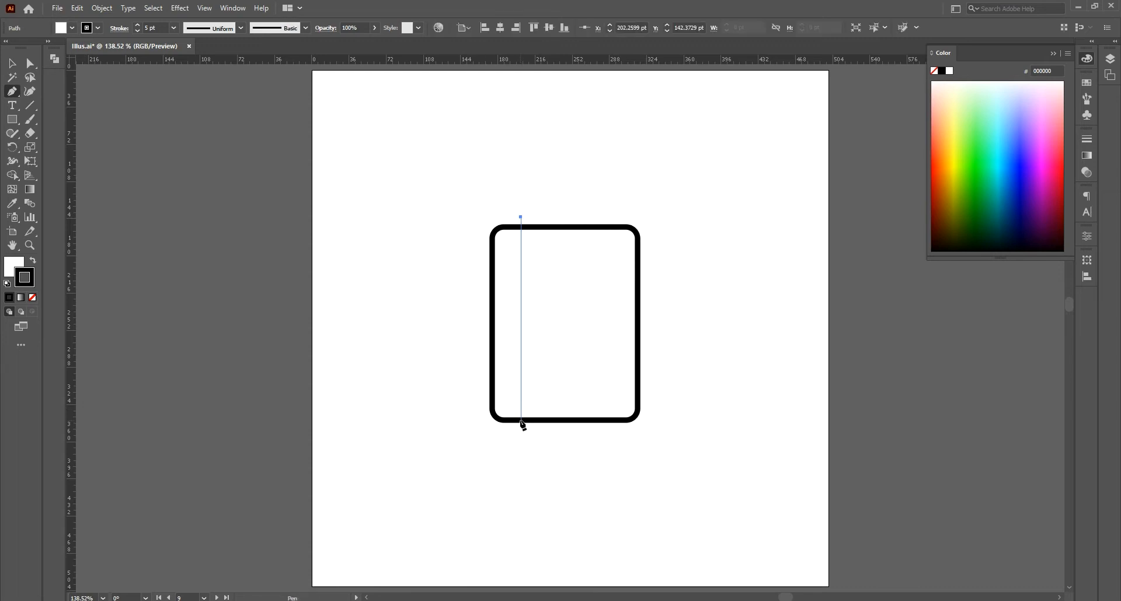
pyautogui.click(520, 419)
pyautogui.press('ctrl')
pyautogui.moveTo(522, 217); pyautogui.dragTo(522, 229)
pyautogui.press('v')
pyautogui.click(522, 275)
# Step: Draw a horizontal line near the top of the page from the vertical line to the rectangle's right edge
pyautogui.press('p')
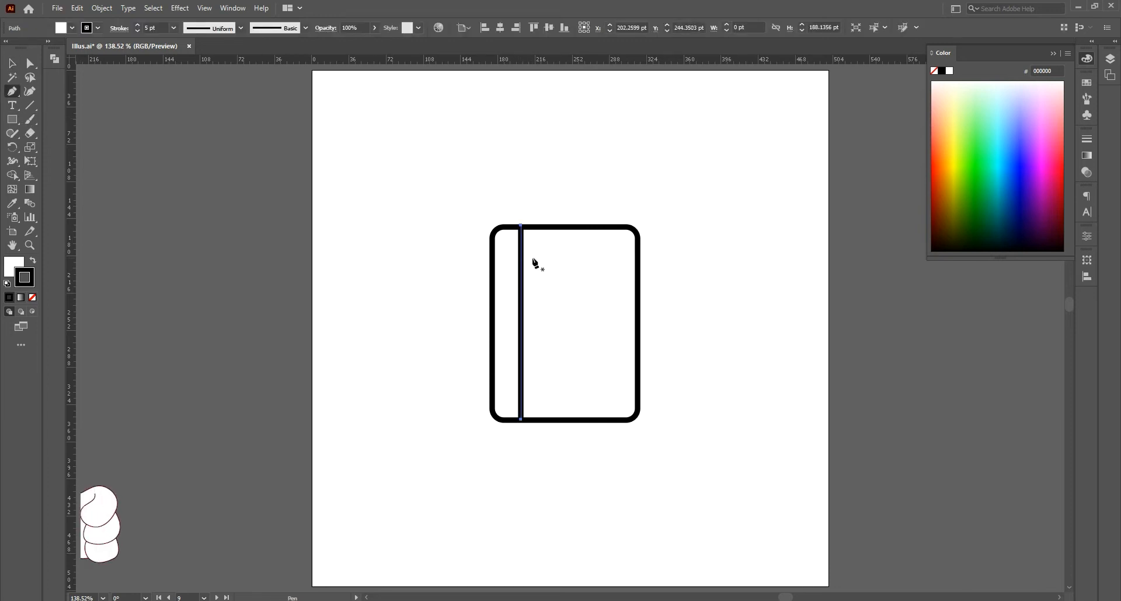
pyautogui.click(645, 269)
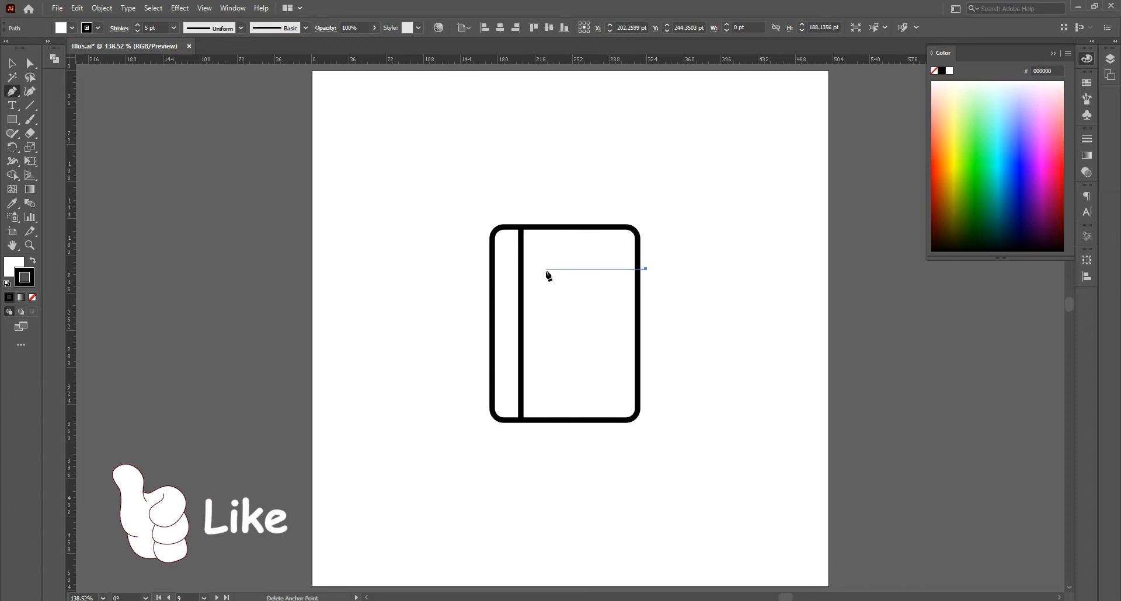
pyautogui.click(523, 270)
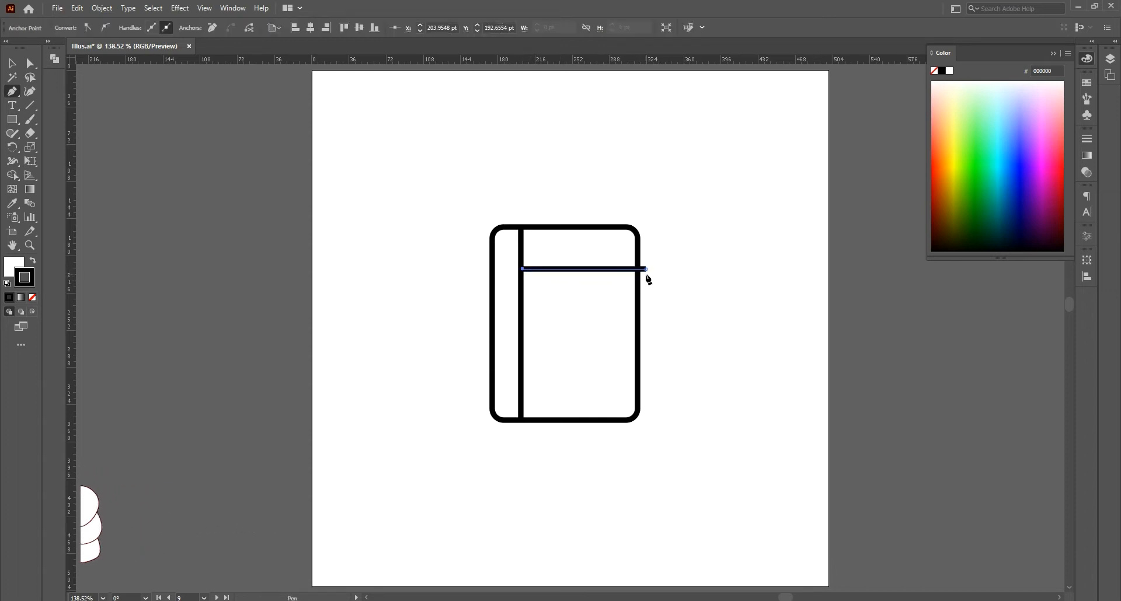
pyautogui.moveTo(646, 269); pyautogui.dragTo(639, 269)
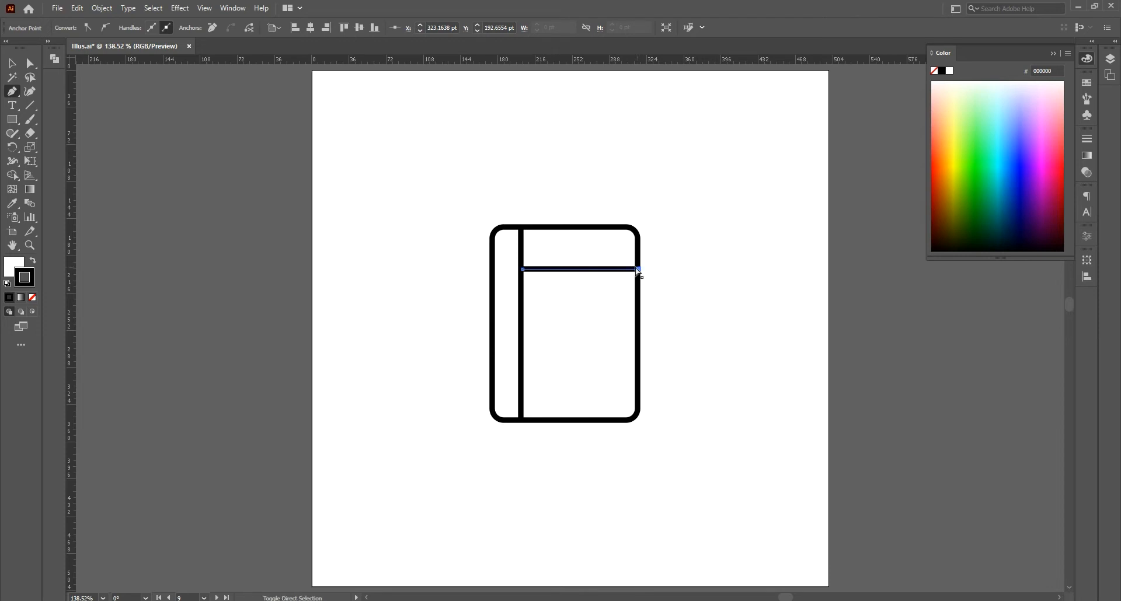
# Step: Raise the horizontal line slightly and repeat evenly spaced copies down the page to make eight ruled lines
pyautogui.click(401, 269)
pyautogui.click(562, 274)
pyautogui.moveTo(565, 276)
pyautogui.mouseDown()
pyautogui.moveTo(564, 260)
pyautogui.moveTo(564, 286)
pyautogui.mouseUp()
pyautogui.hotkey('ctrl', 'd')
pyautogui.hotkey('ctrl', 'd')
pyautogui.hotkey('ctrl', 'd')
pyautogui.hotkey('ctrl', 'd')
pyautogui.hotkey('ctrl', 'd')
pyautogui.hotkey('ctrl', 'd')
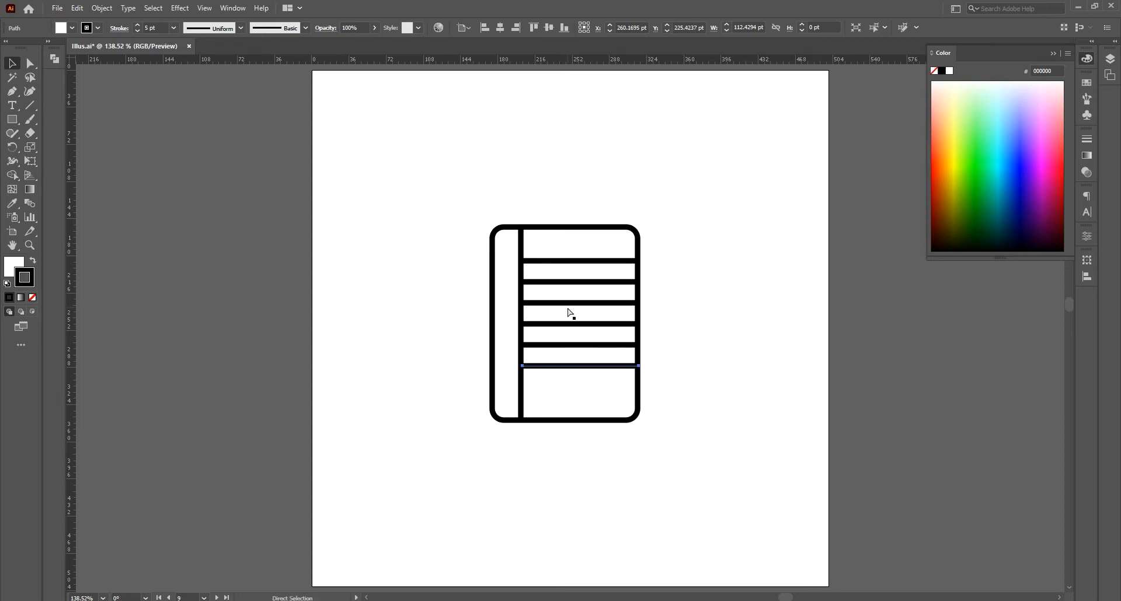
pyautogui.click(685, 345)
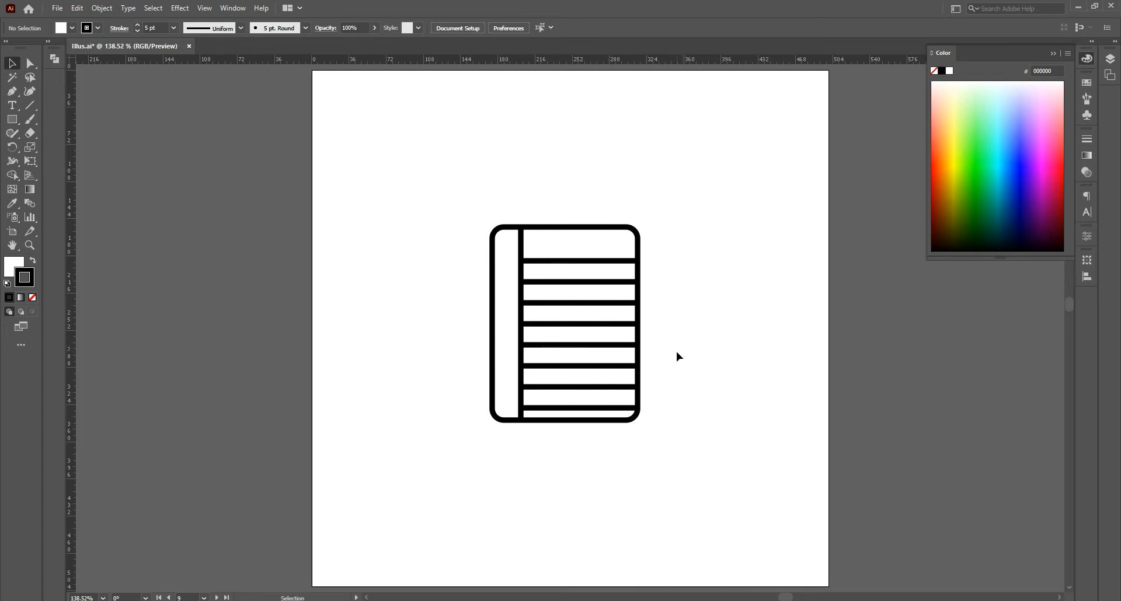
# Step: Set the stroke of the vertical line and all ruled lines to 3 pt
pyautogui.moveTo(513, 258); pyautogui.dragTo(567, 382)
pyautogui.hotkey('ctrl', 'z')
pyautogui.moveTo(511, 202); pyautogui.dragTo(600, 402)
pyautogui.keyDown('shift'); pyautogui.click(500, 292); pyautogui.keyUp('shift')
pyautogui.click(155, 28)
pyautogui.write('3')
pyautogui.press('Return')
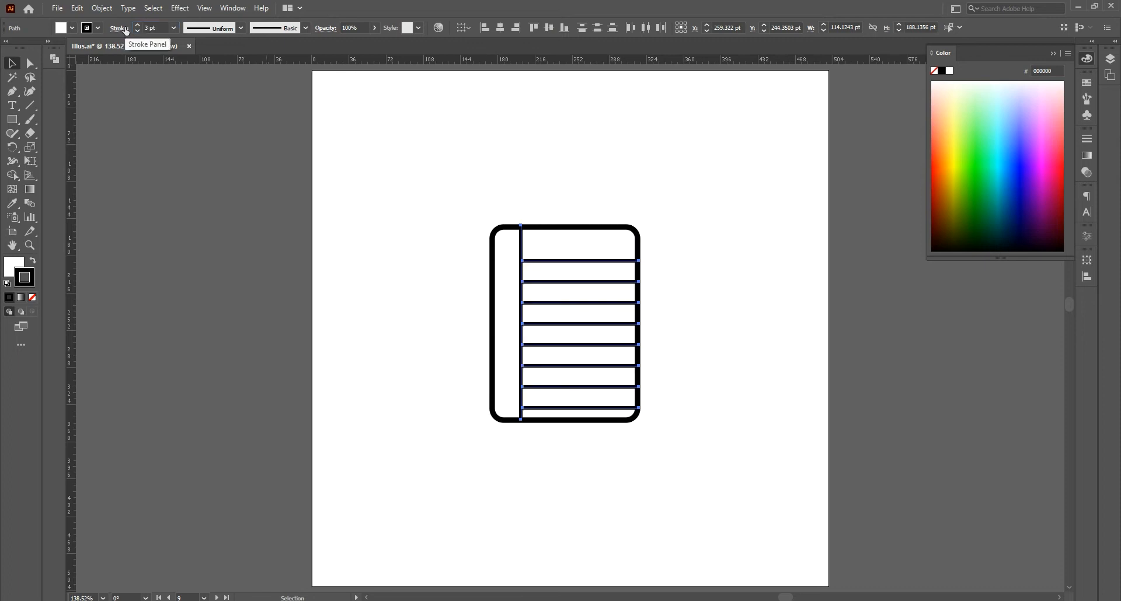
pyautogui.click(370, 276)
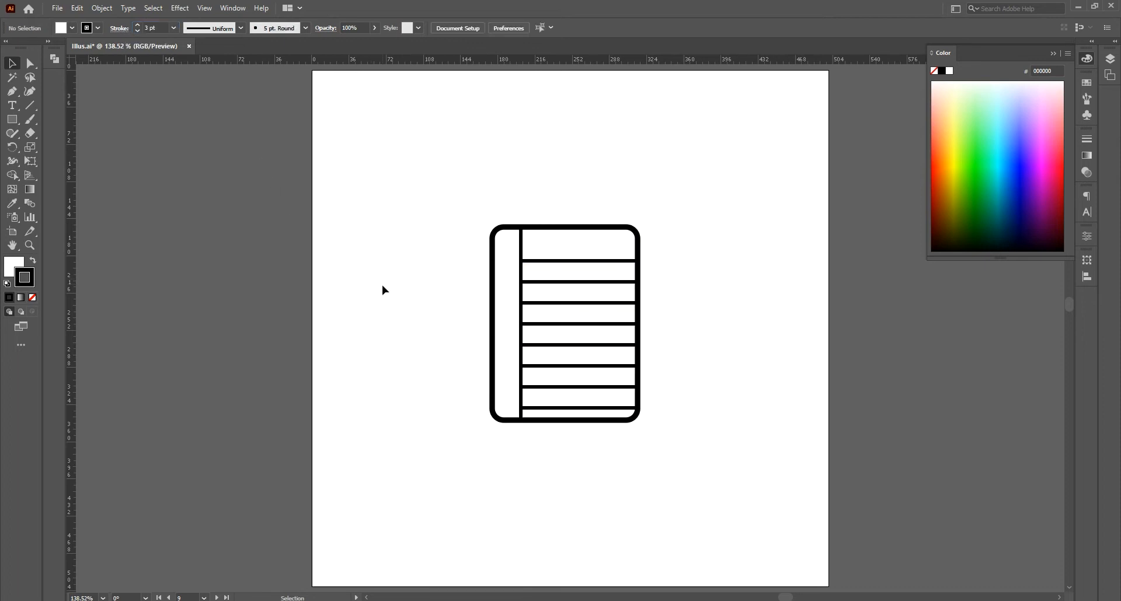
# Step: Draw a short horizontal line about 21 pt long across the notebook's upper left edge and set its stroke to 4 pt
pyautogui.press('p')
pyautogui.click(480, 261)
pyautogui.keyDown('shift'); pyautogui.click(502, 261); pyautogui.keyUp('shift')
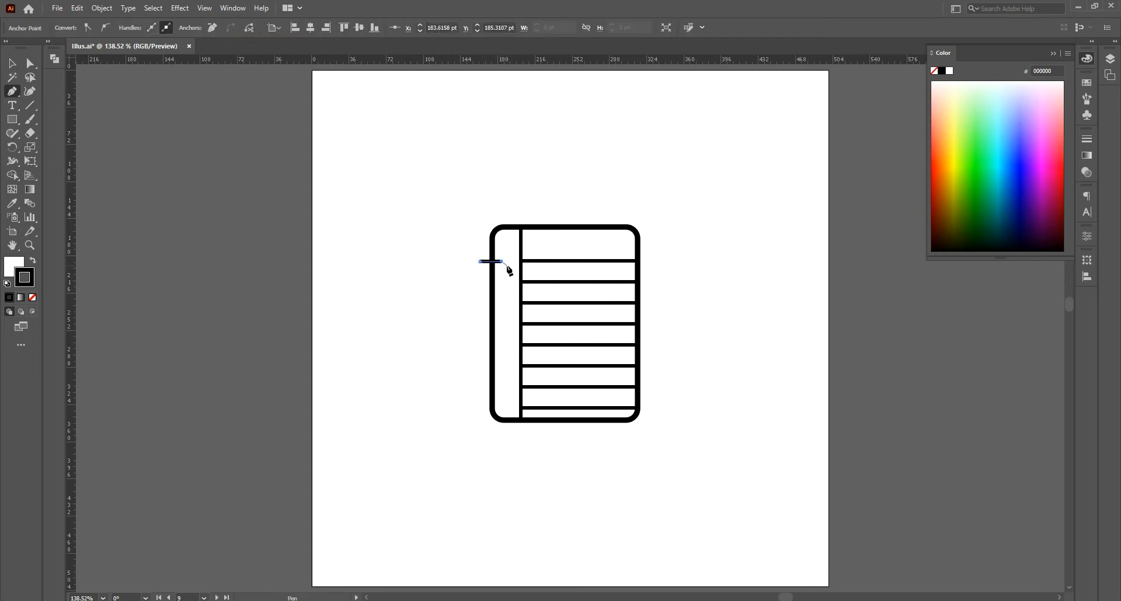
pyautogui.click(16, 64)
pyautogui.click(425, 245)
pyautogui.moveTo(480, 282); pyautogui.dragTo(480, 282)
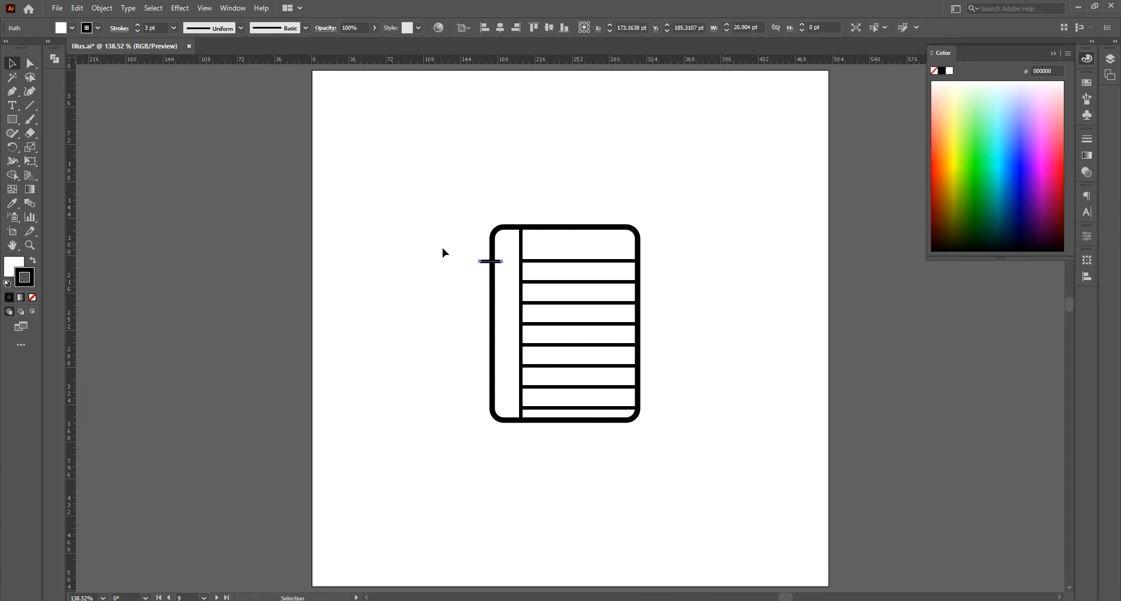
pyautogui.click(121, 28)
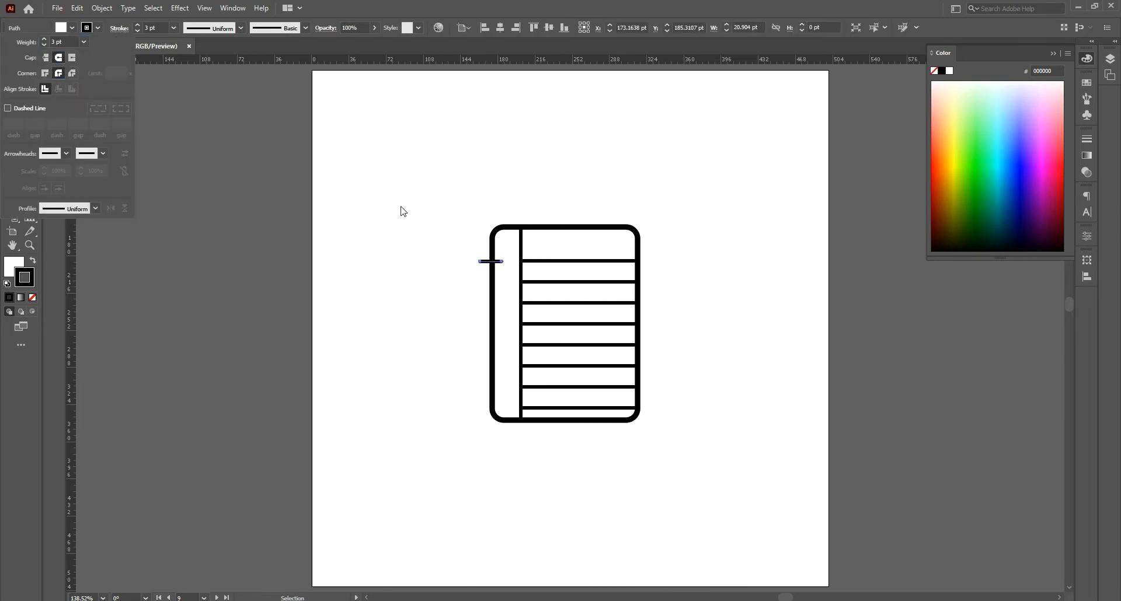
pyautogui.click(142, 30)
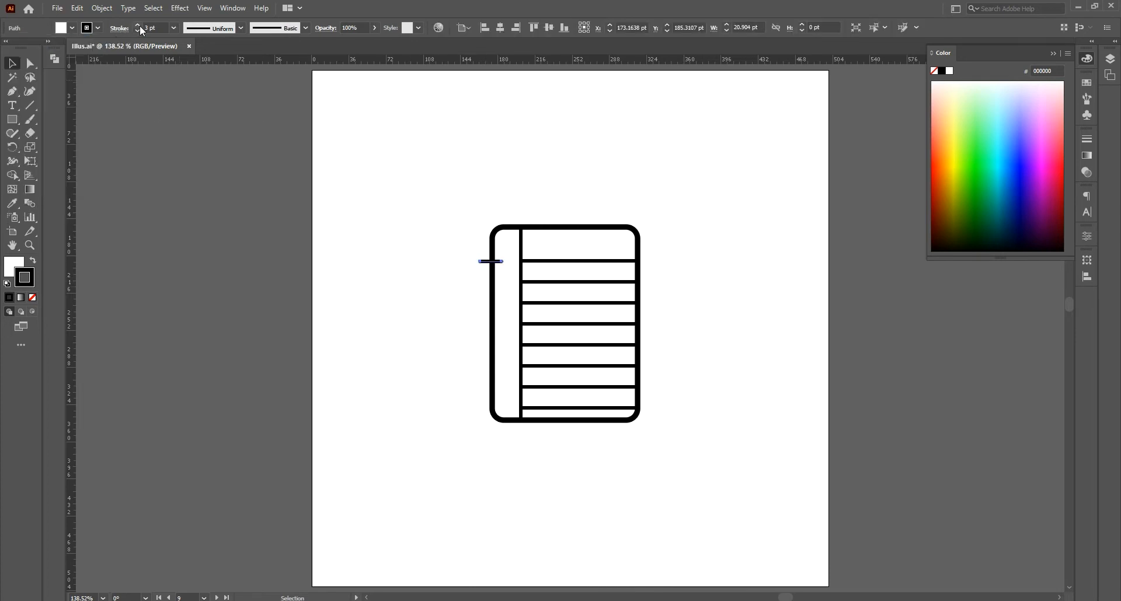
pyautogui.click(404, 258)
# Step: Repeat the short line at even spacing down the notebook's left edge to make nine binding rings, and group them
pyautogui.moveTo(486, 266); pyautogui.dragTo(487, 284)
pyautogui.hotkey('ctrl', 'd')
pyautogui.hotkey('ctrl', 'd')
pyautogui.hotkey('ctrl', 'd')
pyautogui.hotkey('ctrl', 'd')
pyautogui.hotkey('ctrl', 'd')
pyautogui.hotkey('ctrl', 'd')
pyautogui.hotkey('ctrl', 'd')
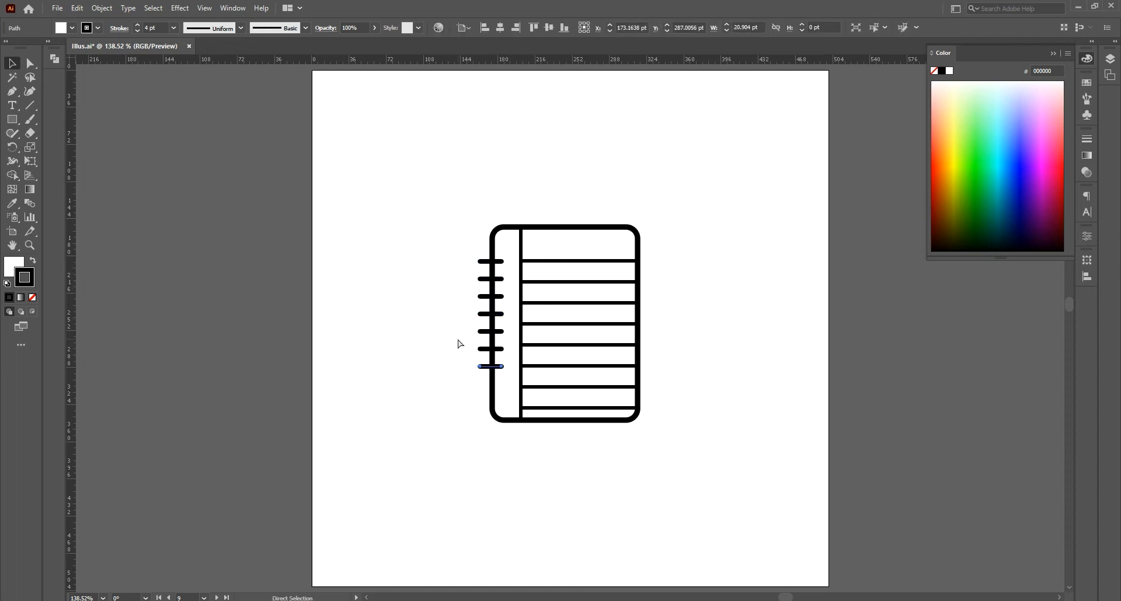
pyautogui.moveTo(456, 230); pyautogui.dragTo(482, 409)
pyautogui.hotkey('ctrl', 'g')
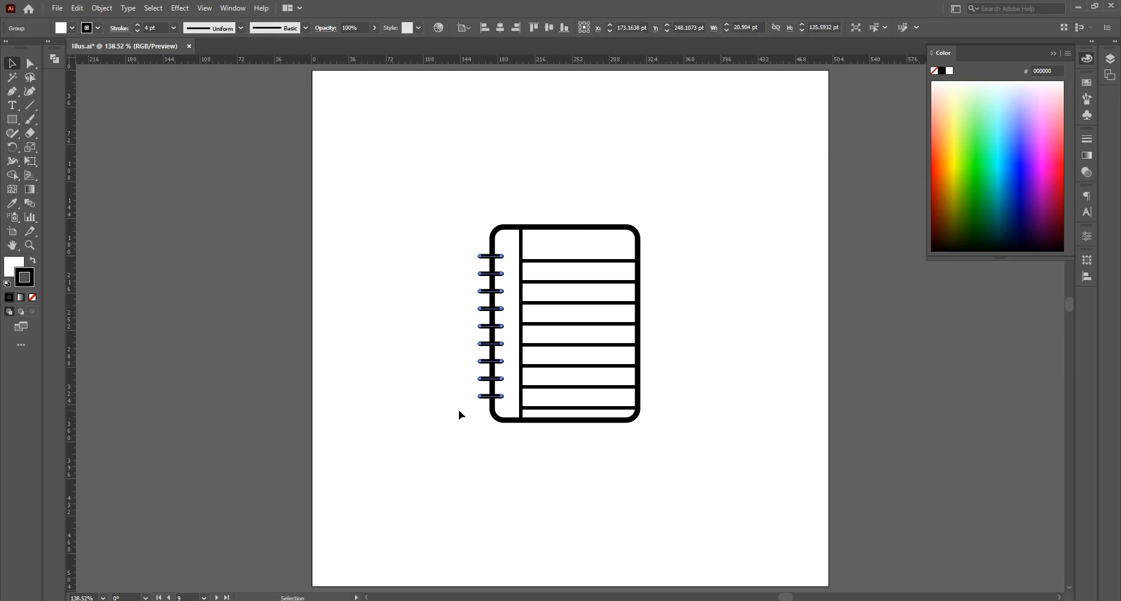
# Step: Draw a tall rectangle about 47 pt wide left of the notebook and pull its top edge's midpoint up into a pencil tip
pyautogui.click(457, 410)
pyautogui.hotkey('ctrl', '0')
pyautogui.click(9, 120)
pyautogui.moveTo(361, 233); pyautogui.dragTo(408, 380)
pyautogui.press('p')
pyautogui.click(384, 235)
pyautogui.moveTo(384, 235); pyautogui.dragTo(384, 192)
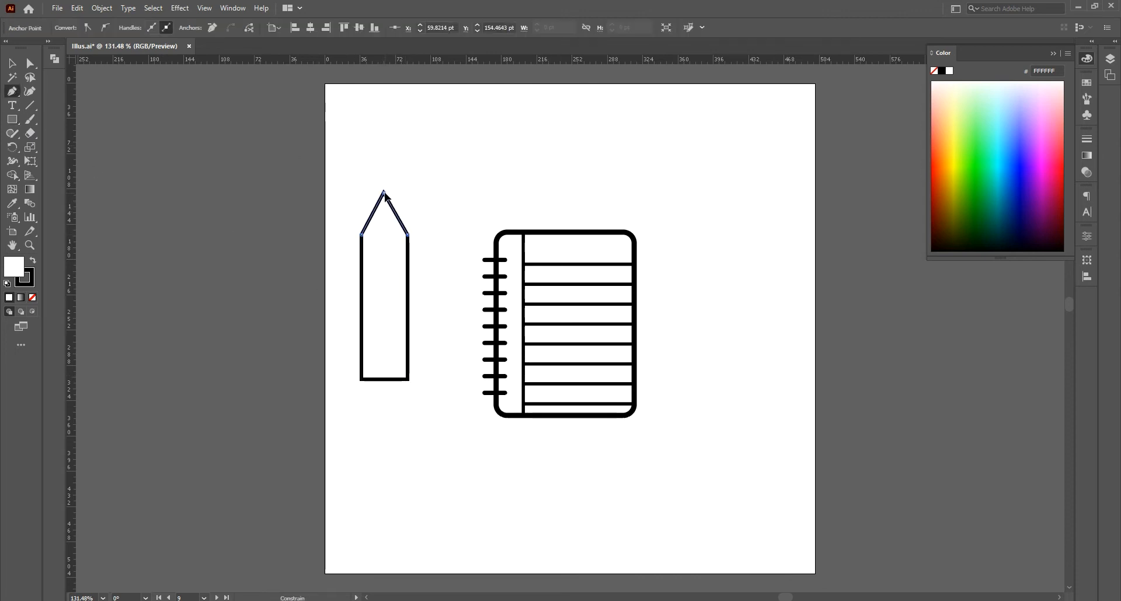
# Step: Draw two horizontal lines across the pencil body, one just below the tip section and one near the bottom
pyautogui.click(348, 249)
pyautogui.click(424, 248)
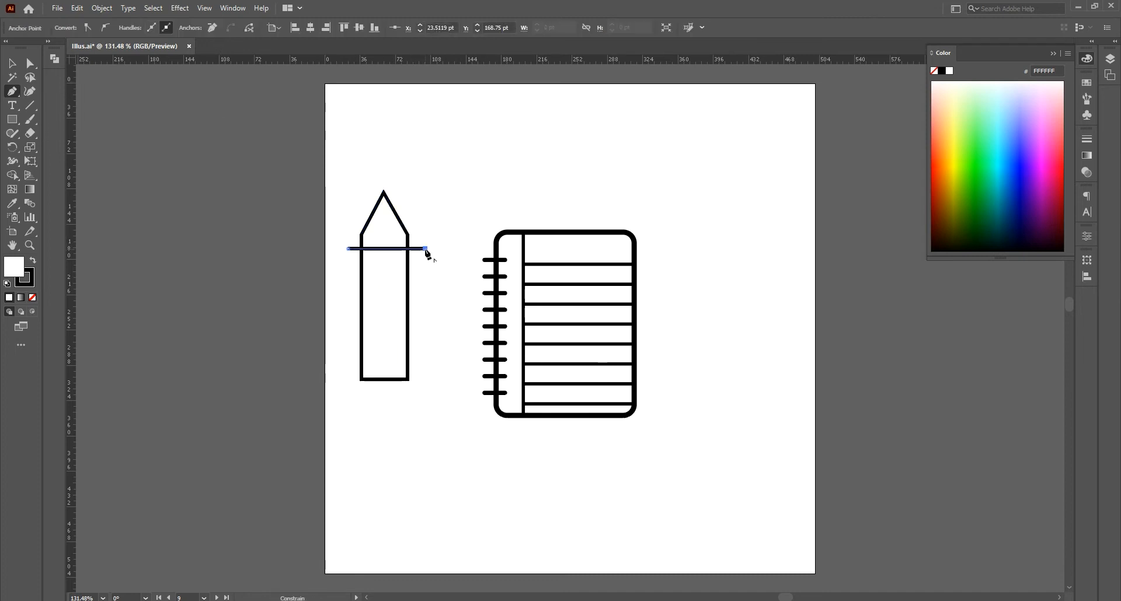
pyautogui.press('Escape')
pyautogui.click(352, 353)
pyautogui.click(425, 353)
pyautogui.press('v')
# Step: Shift the pencil's tip anchor point sideways into line with the centre of its body
pyautogui.moveTo(356, 200)
pyautogui.mouseDown()
pyautogui.moveTo(382, 338)
pyautogui.moveTo(409, 401)
pyautogui.mouseUp()
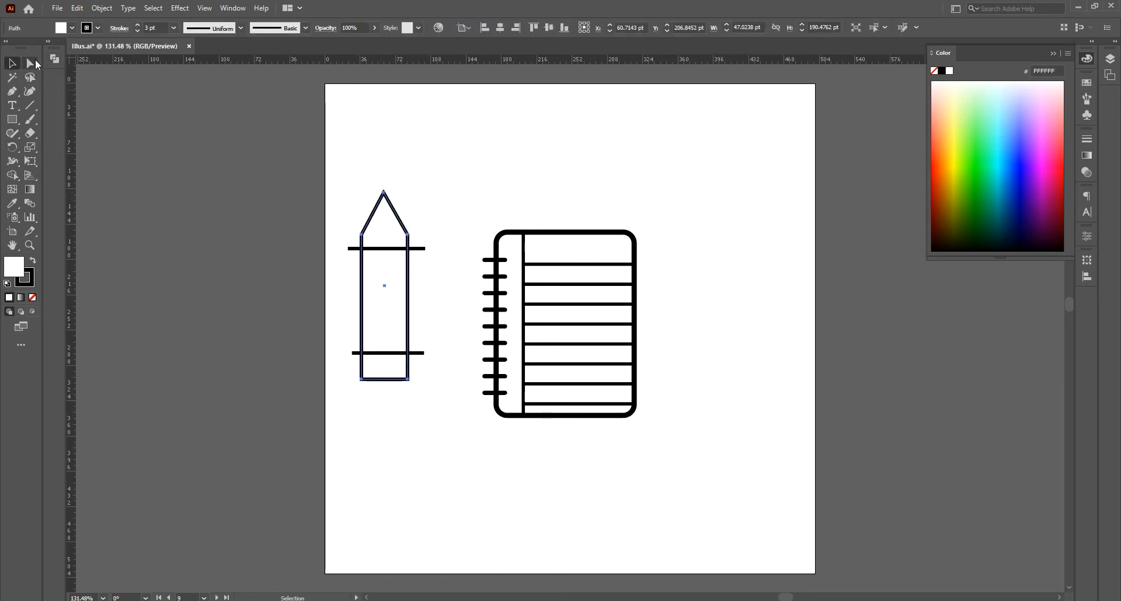
pyautogui.click(31, 64)
pyautogui.click(384, 192)
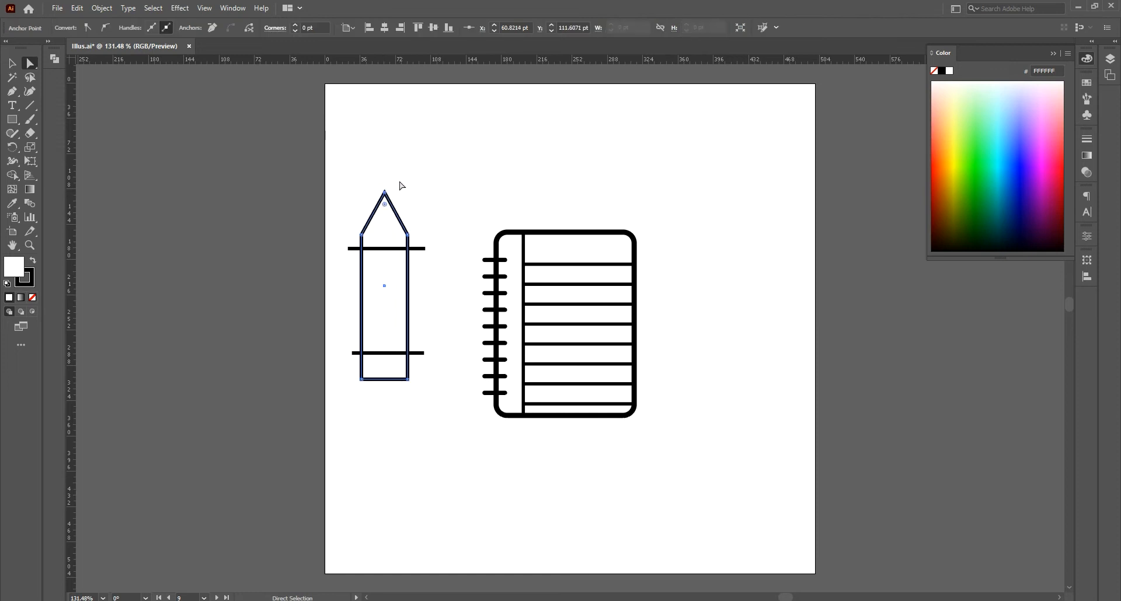
pyautogui.press('v')
# Step: Divide the pencil along the two crossing lines with the Shape Builder and delete the overhanging line ends
pyautogui.moveTo(361, 194); pyautogui.dragTo(419, 394)
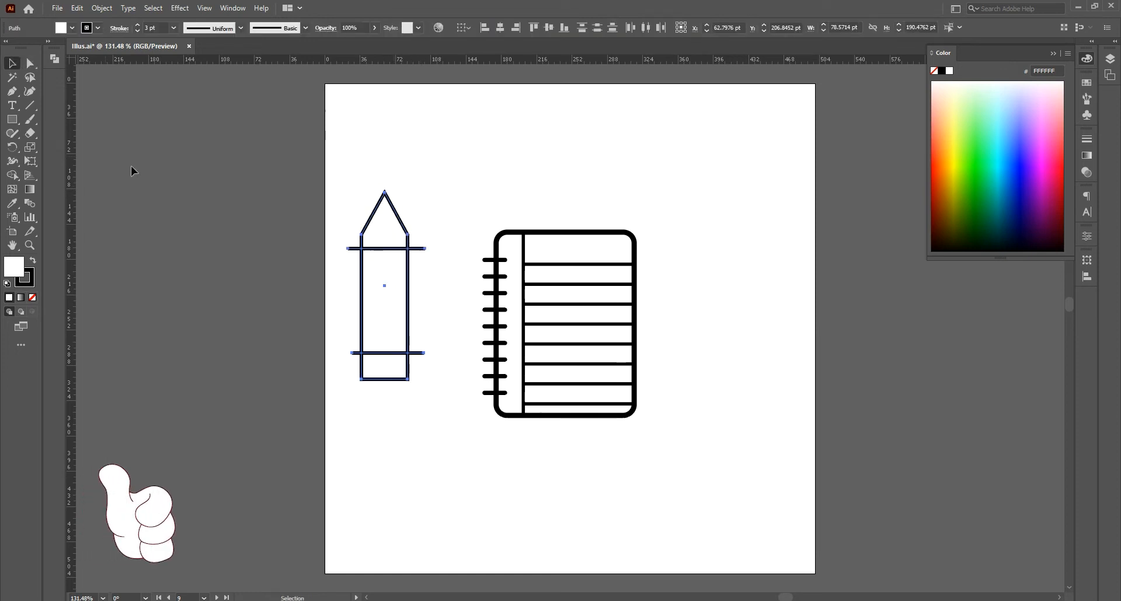
pyautogui.click(12, 175)
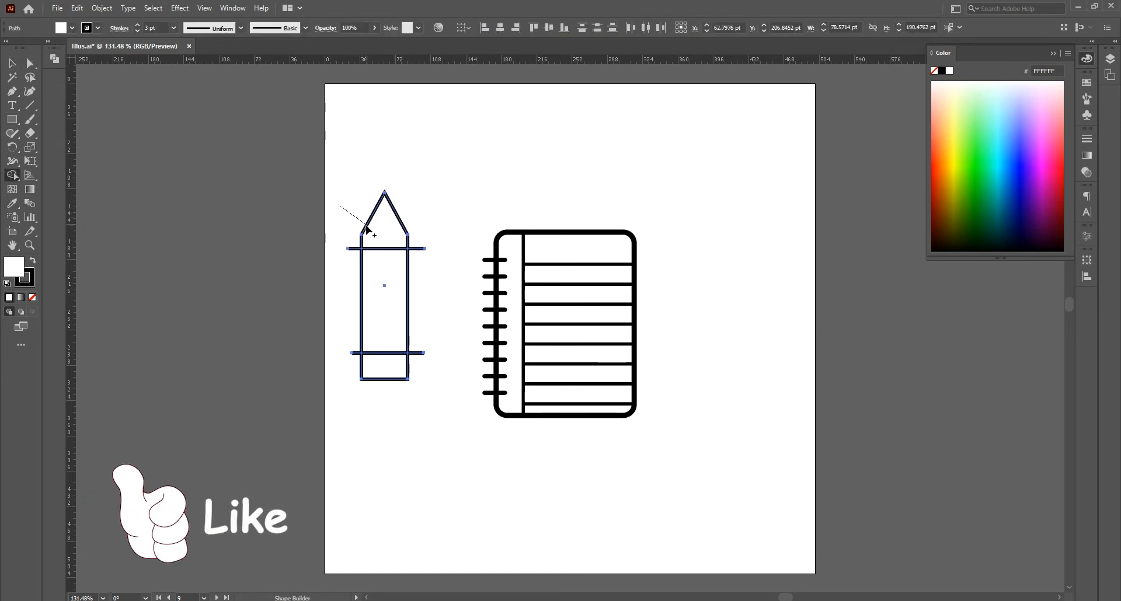
pyautogui.moveTo(368, 231); pyautogui.dragTo(376, 224)
pyautogui.press('v')
pyautogui.click(342, 231)
pyautogui.click(415, 353)
pyautogui.press('Delete')
pyautogui.click(355, 353)
pyautogui.press('Delete')
# Step: Round the two lower corners of the pencil's bottom section to about 9.8 pt
pyautogui.click(362, 370)
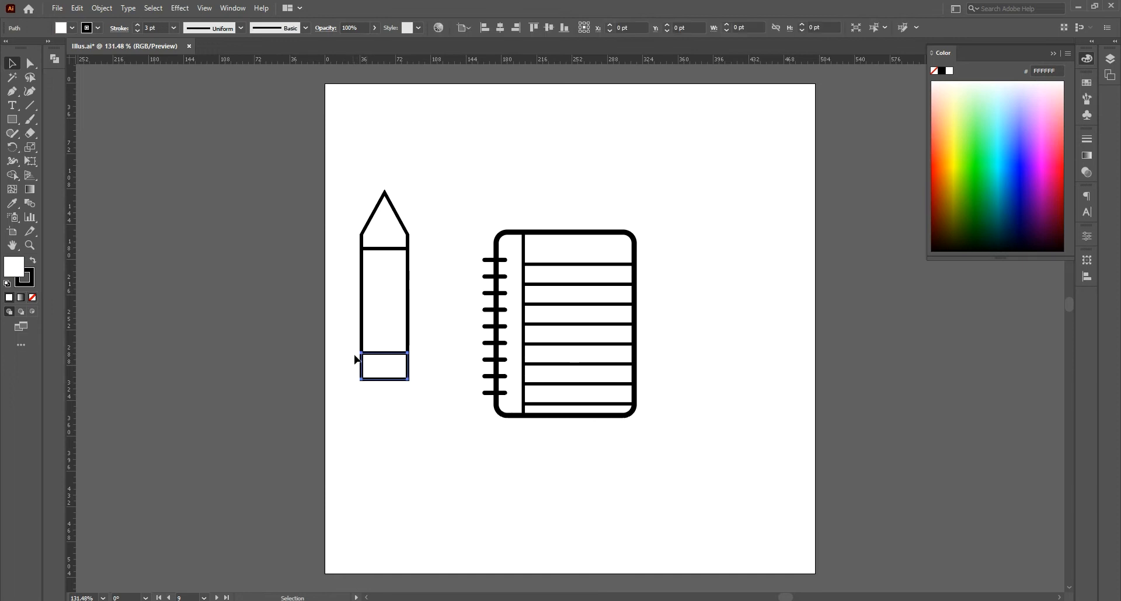
pyautogui.press('a')
pyautogui.moveTo(357, 373)
pyautogui.mouseDown()
pyautogui.moveTo(408, 385)
pyautogui.moveTo(397, 369)
pyautogui.mouseUp()
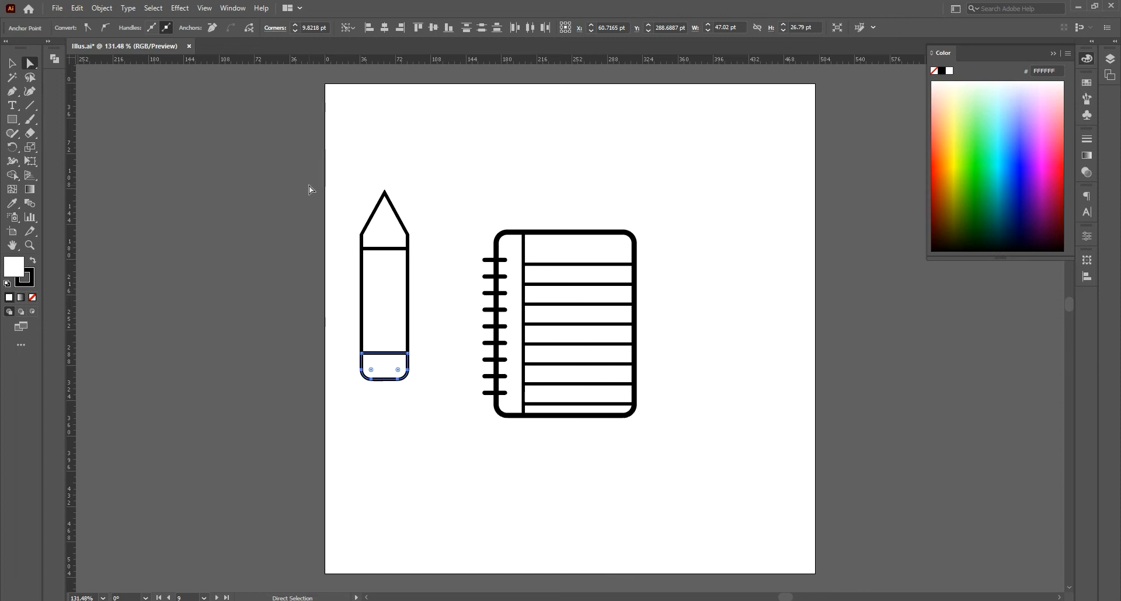
pyautogui.press('v')
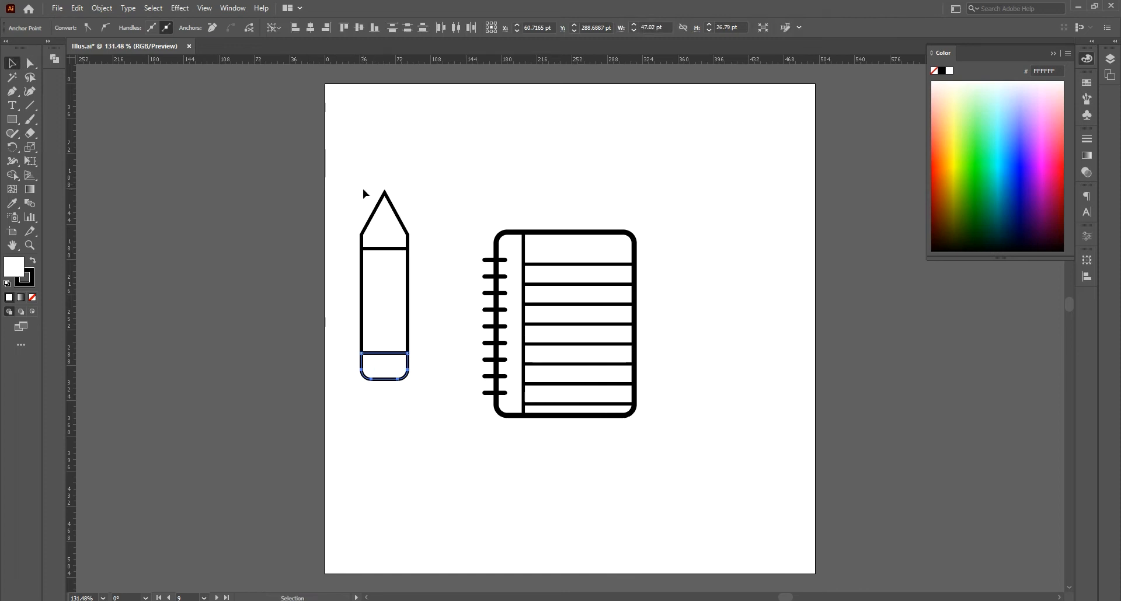
pyautogui.click(362, 189)
# Step: Draw a straight horizontal line across the pencil's tip just below its point
pyautogui.click(12, 91)
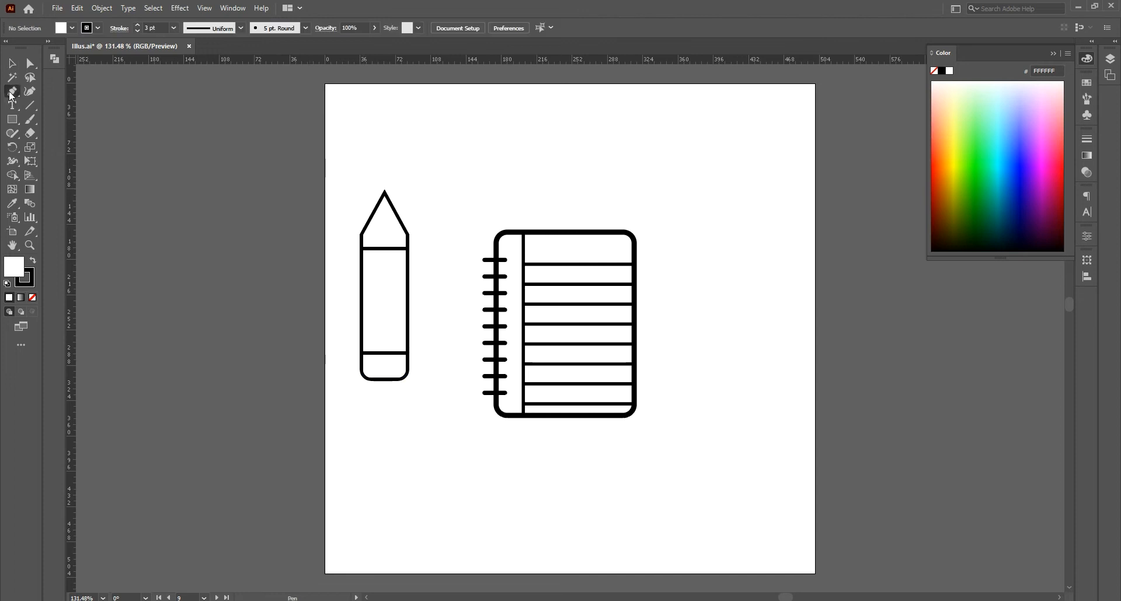
pyautogui.click(368, 203)
pyautogui.keyDown('shift'); pyautogui.click(409, 203); pyautogui.keyUp('shift')
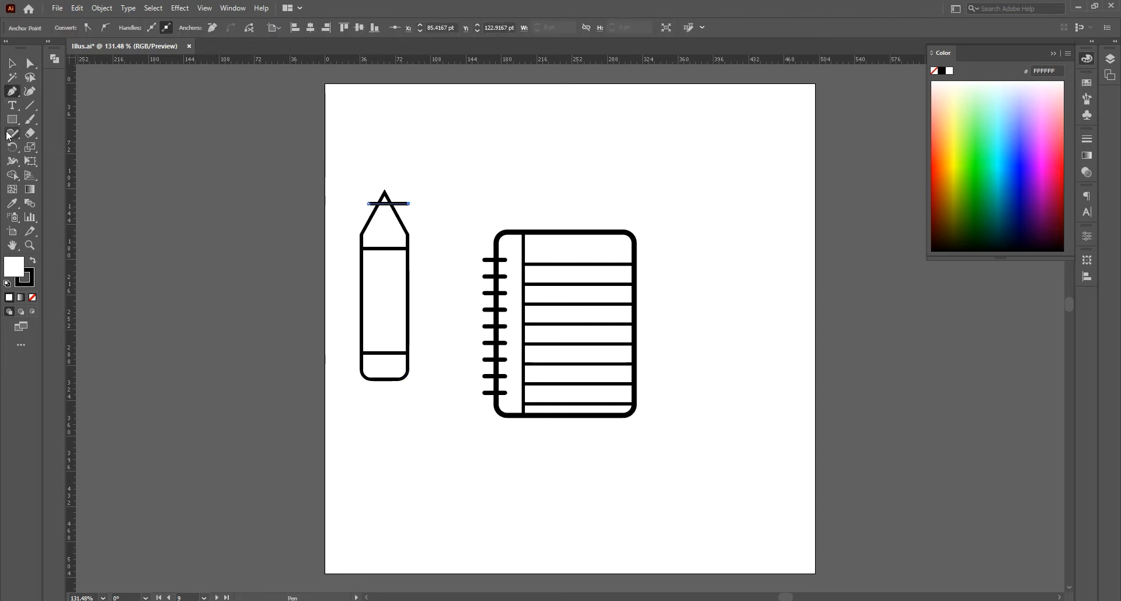
pyautogui.click(349, 154)
pyautogui.click(386, 204)
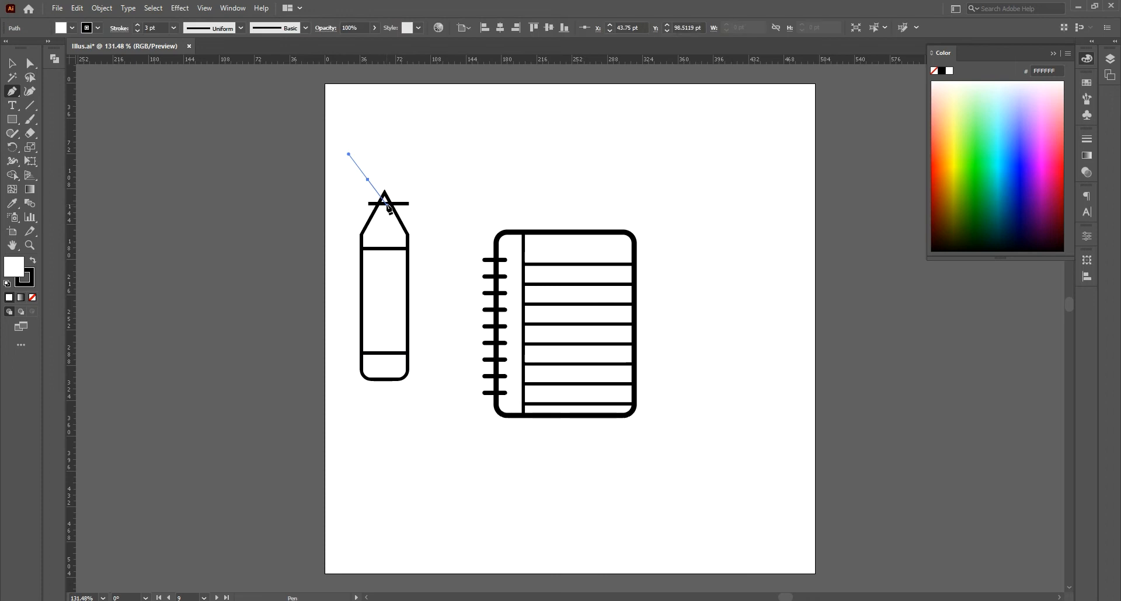
pyautogui.hotkey('ctrl', 'z')
# Step: Divide the pencil's tip along the crossing line with the Shape Builder and delete the overhanging line ends
pyautogui.press('v')
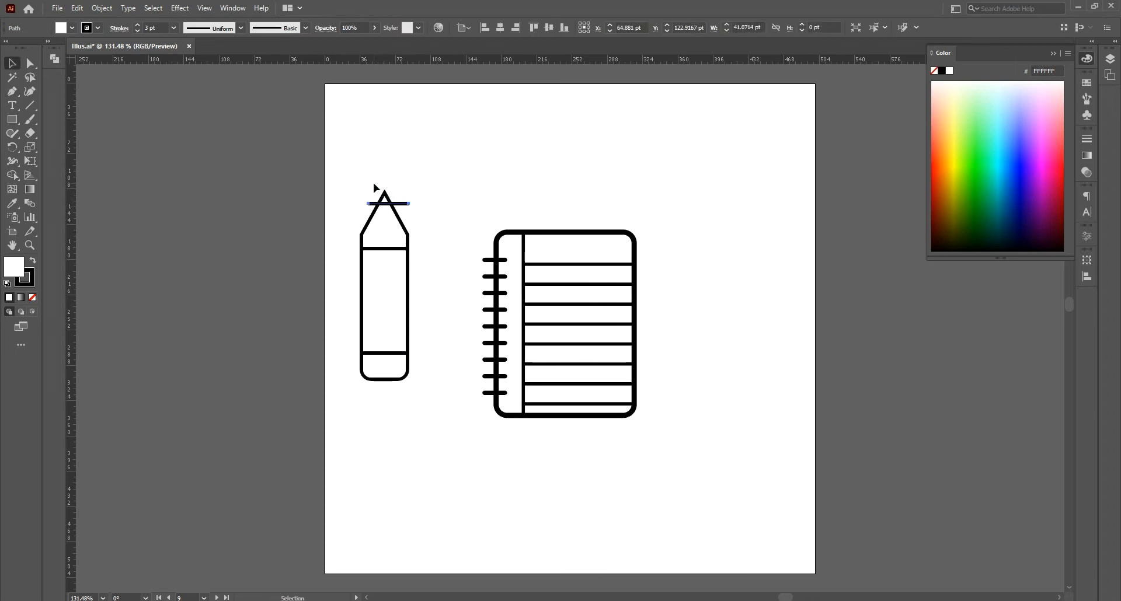
pyautogui.moveTo(375, 188); pyautogui.dragTo(388, 220)
pyautogui.click(11, 175)
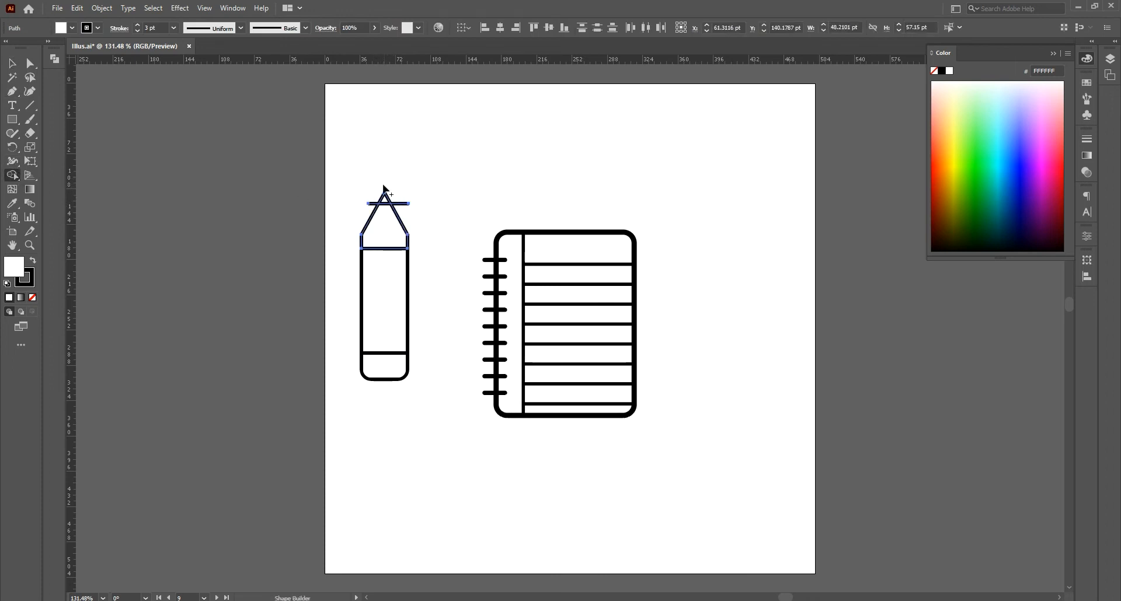
pyautogui.press('v')
pyautogui.click(245, 165)
pyautogui.press('/')
pyautogui.moveTo(364, 204); pyautogui.dragTo(402, 205)
pyautogui.press('Delete')
# Step: Fill the pencil's small tip triangle with black and the sharpened wood section below it with pale yellow FDFFCC
pyautogui.click(934, 249)
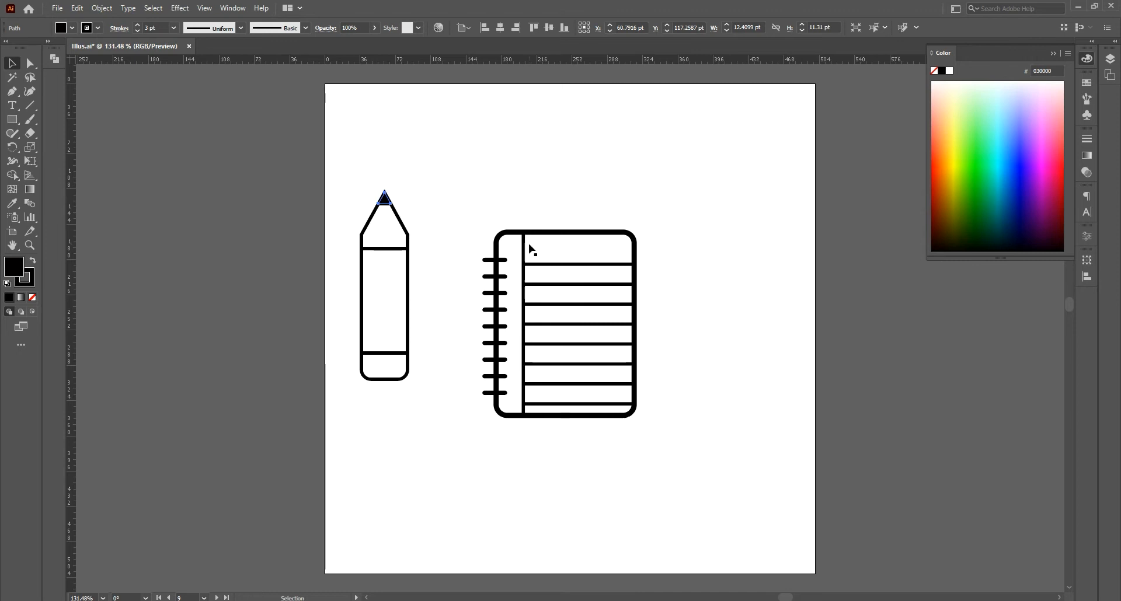
pyautogui.click(412, 194)
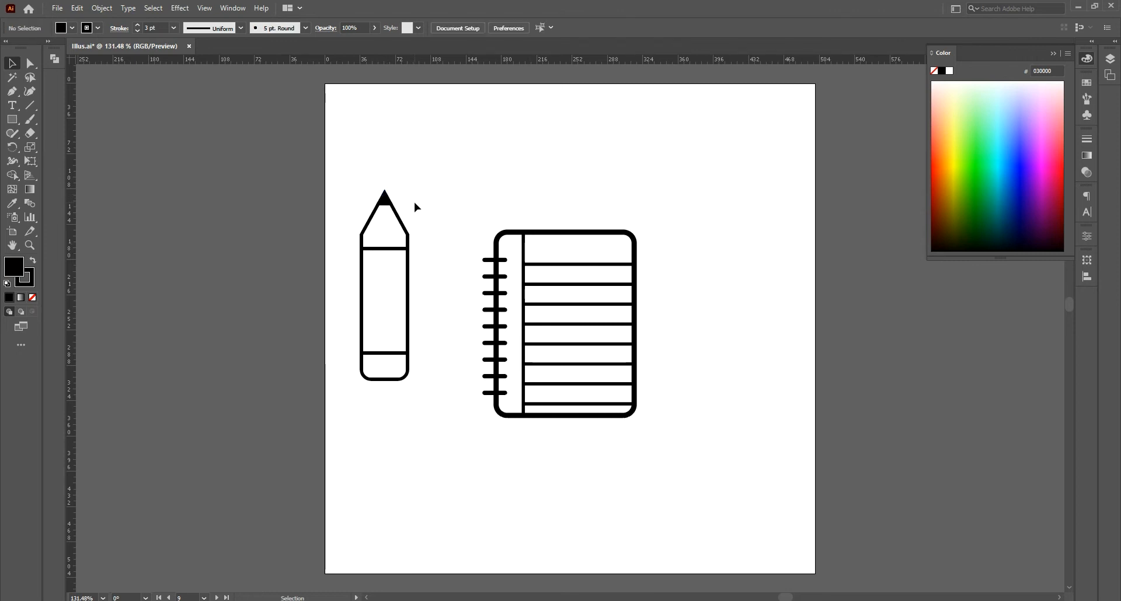
pyautogui.click(402, 236)
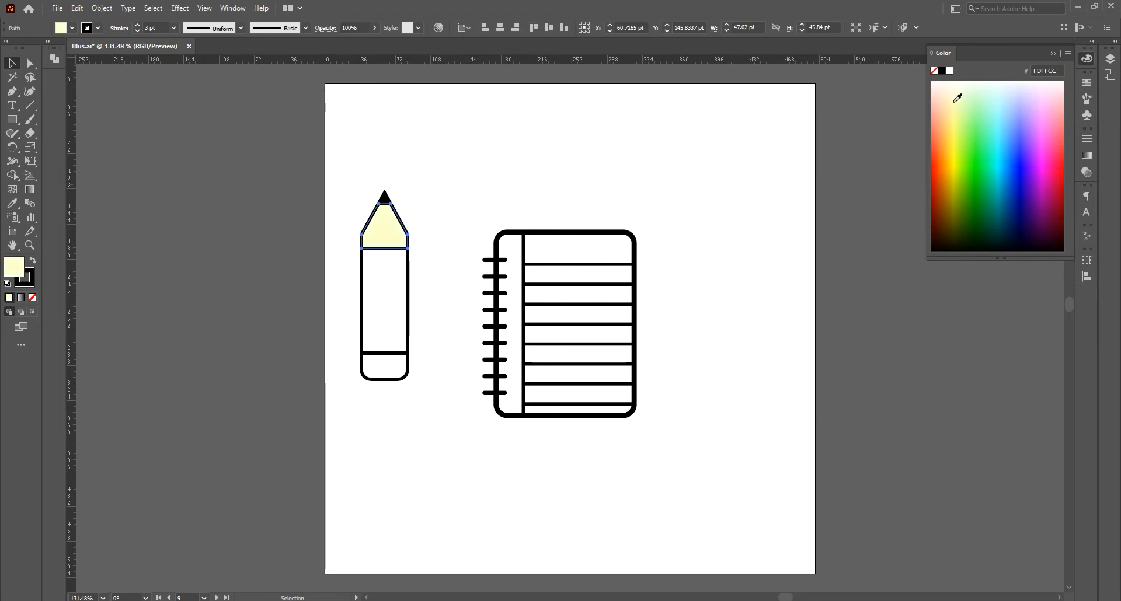
# Step: Fill the pencil's body with orange F4A100 and the eraser section with red ED2800
pyautogui.click(400, 302)
pyautogui.click(951, 173)
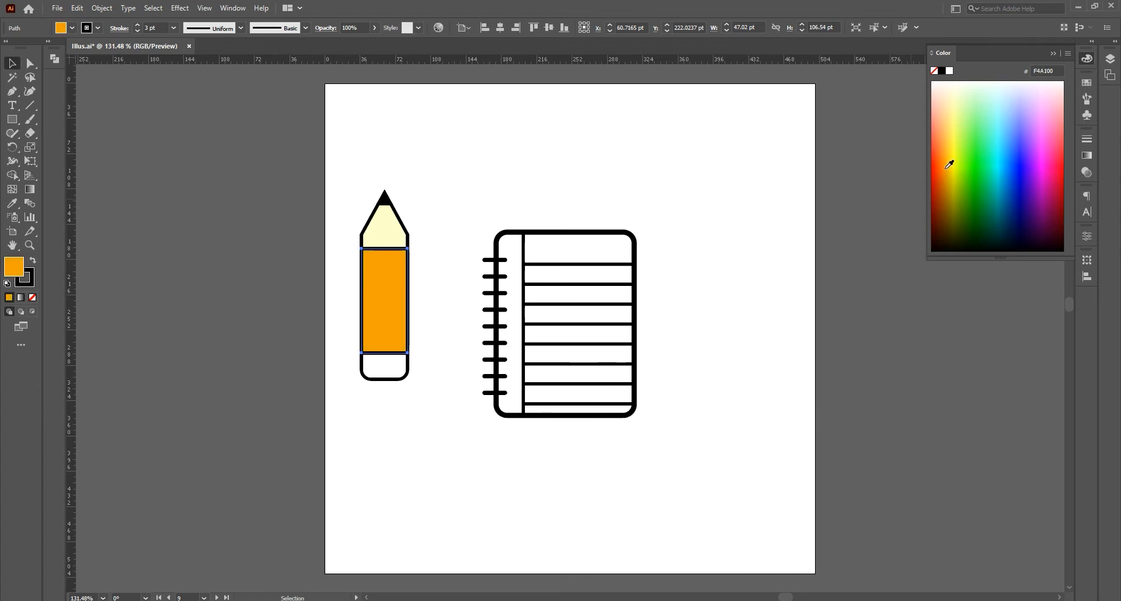
pyautogui.click(406, 371)
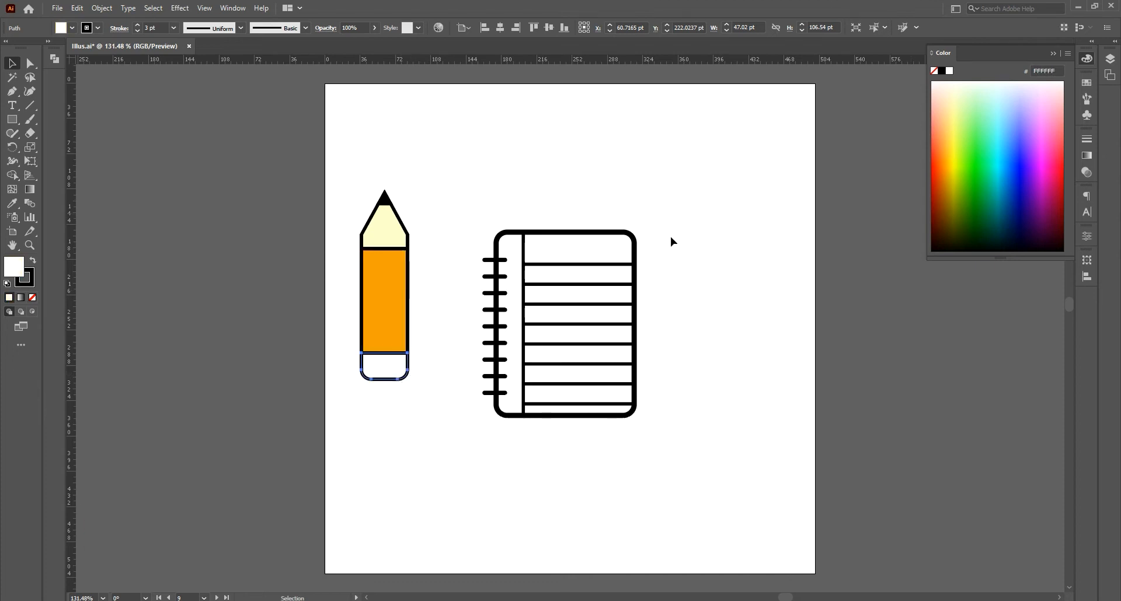
pyautogui.click(937, 174)
pyautogui.click(407, 175)
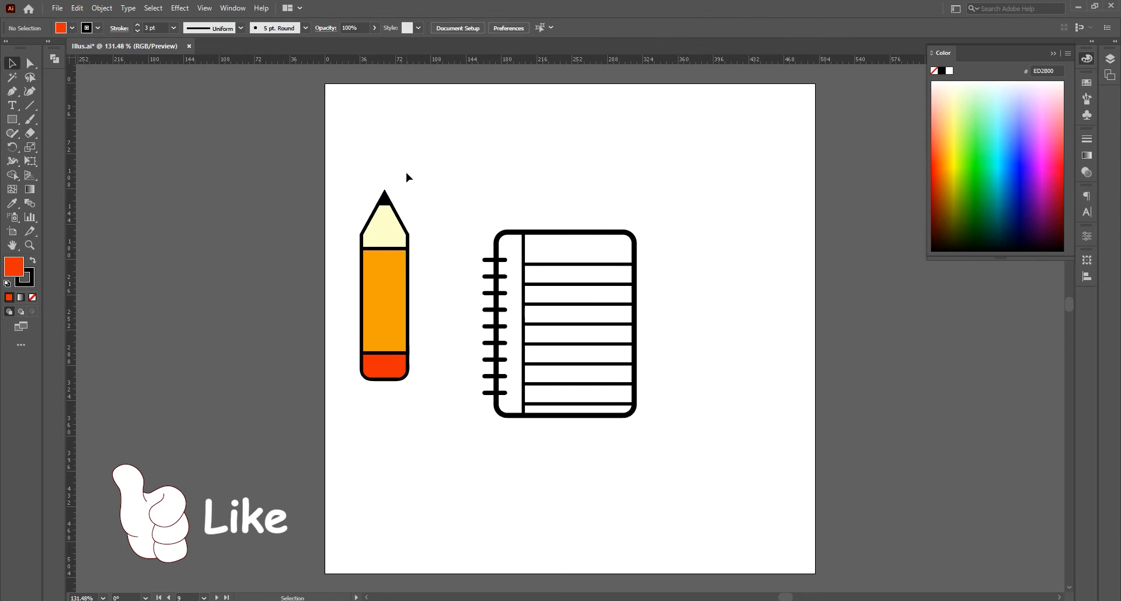
# Step: Paste copies of the pencil's wood, body and eraser sections in front and remove the copies' strokes
pyautogui.click(385, 230)
pyautogui.keyDown('shift'); pyautogui.click(385, 301); pyautogui.keyUp('shift')
pyautogui.keyDown('shift'); pyautogui.click(384, 367); pyautogui.keyUp('shift')
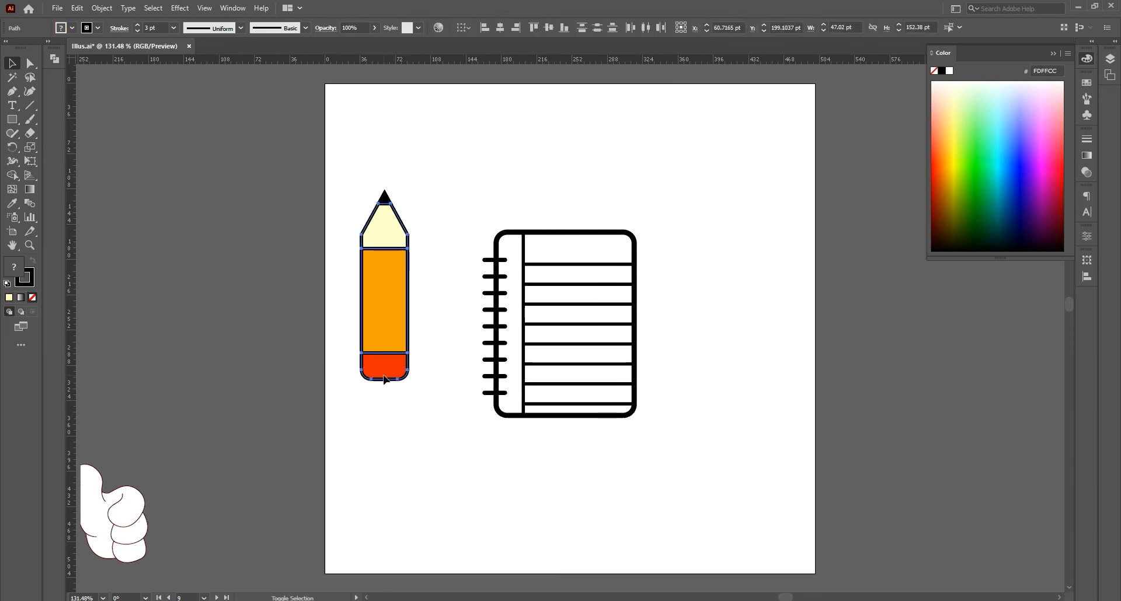
pyautogui.click(97, 7)
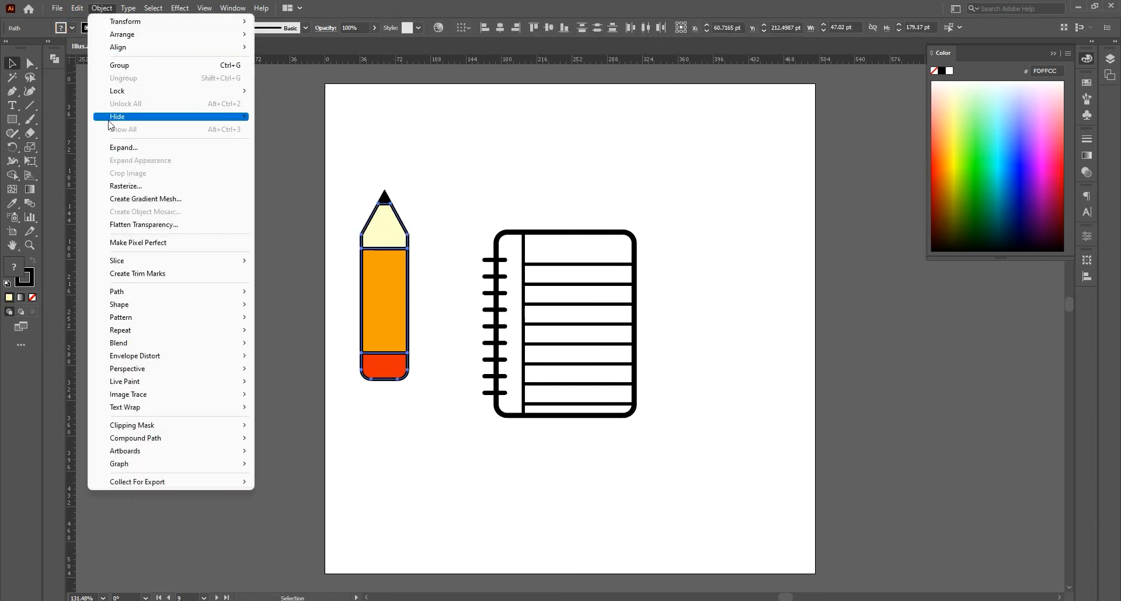
pyautogui.moveTo(82, 7)
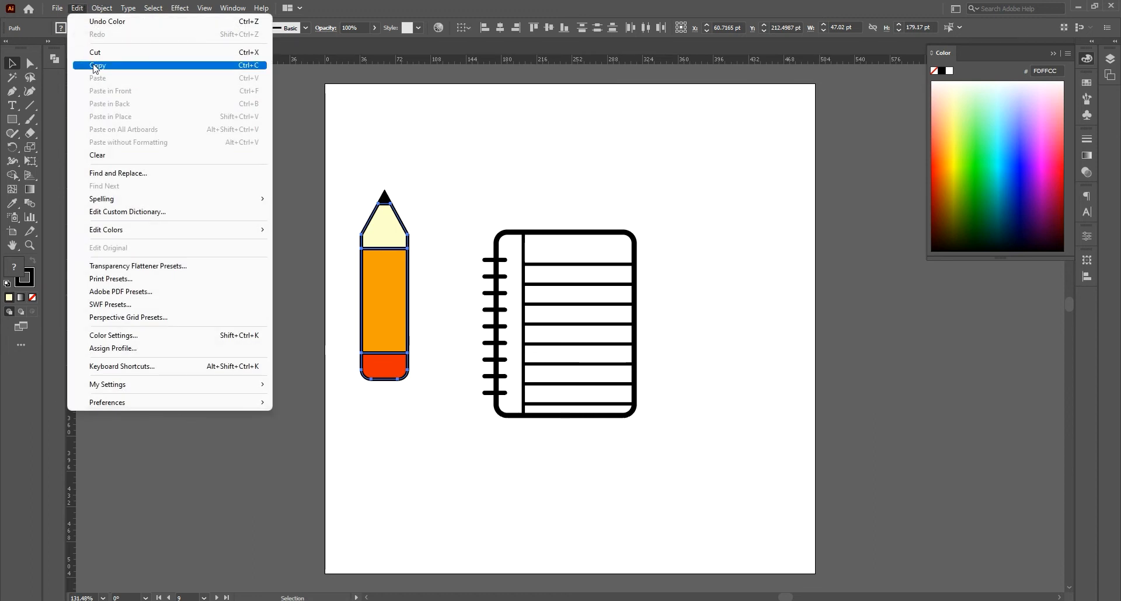
pyautogui.click(104, 118)
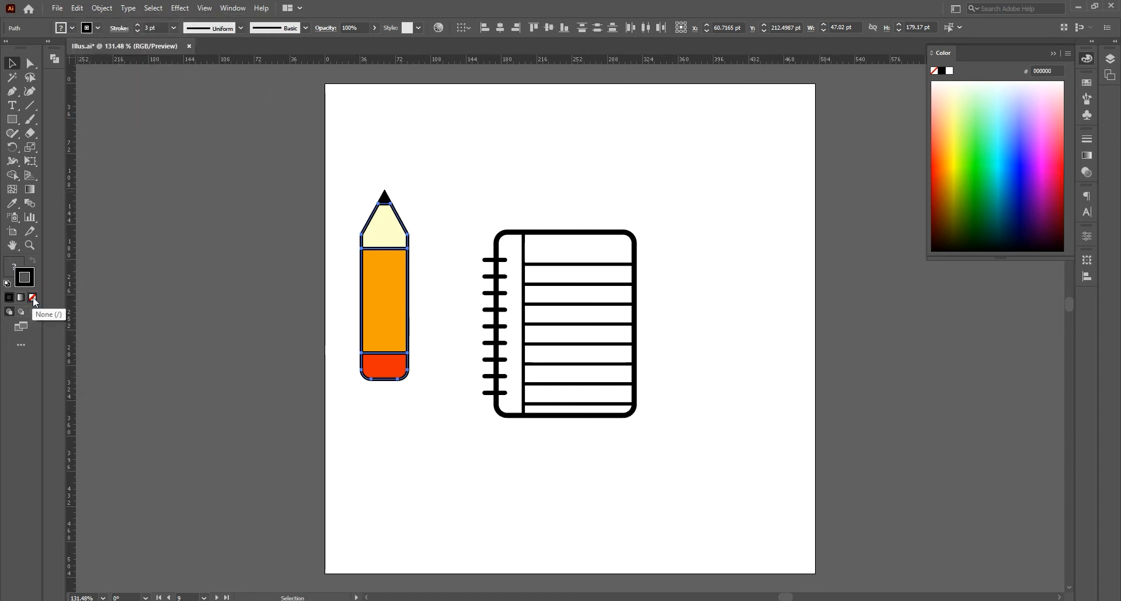
pyautogui.click(34, 302)
pyautogui.click(264, 303)
# Step: Narrow the orange body copy from its left side to a strip about 16 pt wide along the right edge
pyautogui.click(383, 286)
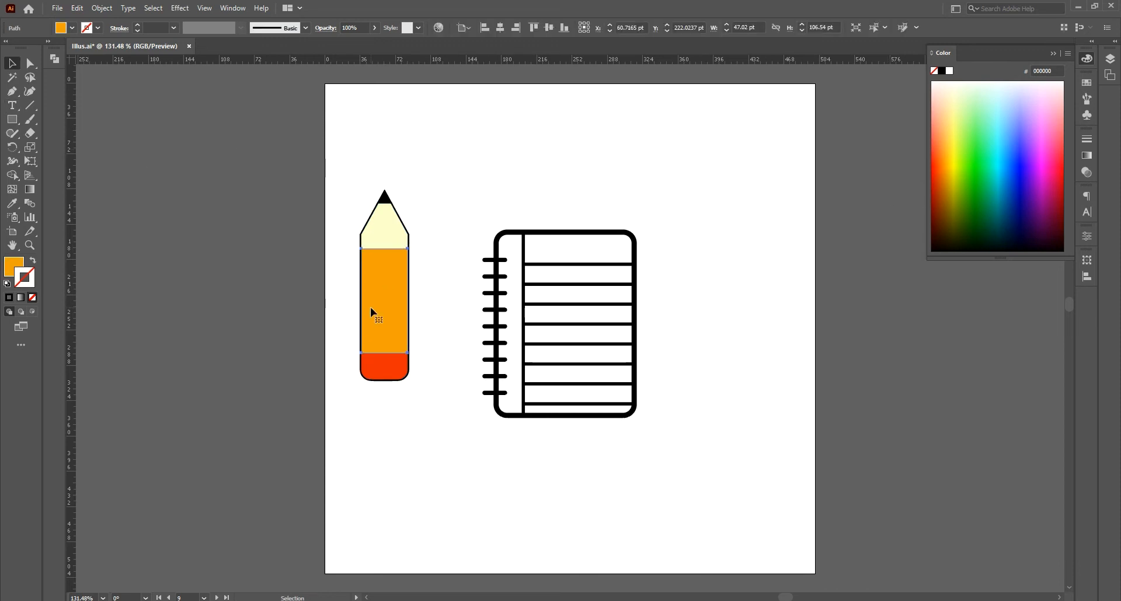
pyautogui.press('e')
pyautogui.moveTo(361, 301); pyautogui.dragTo(390, 301)
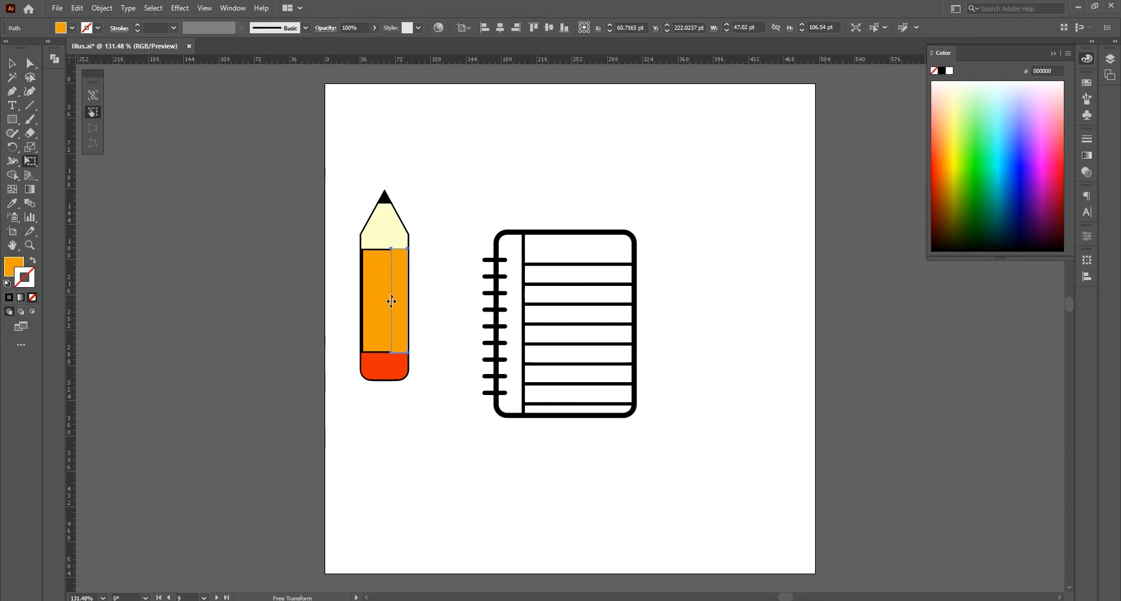
# Step: Add an anchor point at the middle of the top edge of the pale yellow wood copy
pyautogui.press('v')
pyautogui.click(386, 232)
pyautogui.press('z')
pyautogui.moveTo(393, 219); pyautogui.dragTo(485, 290)
pyautogui.press('p')
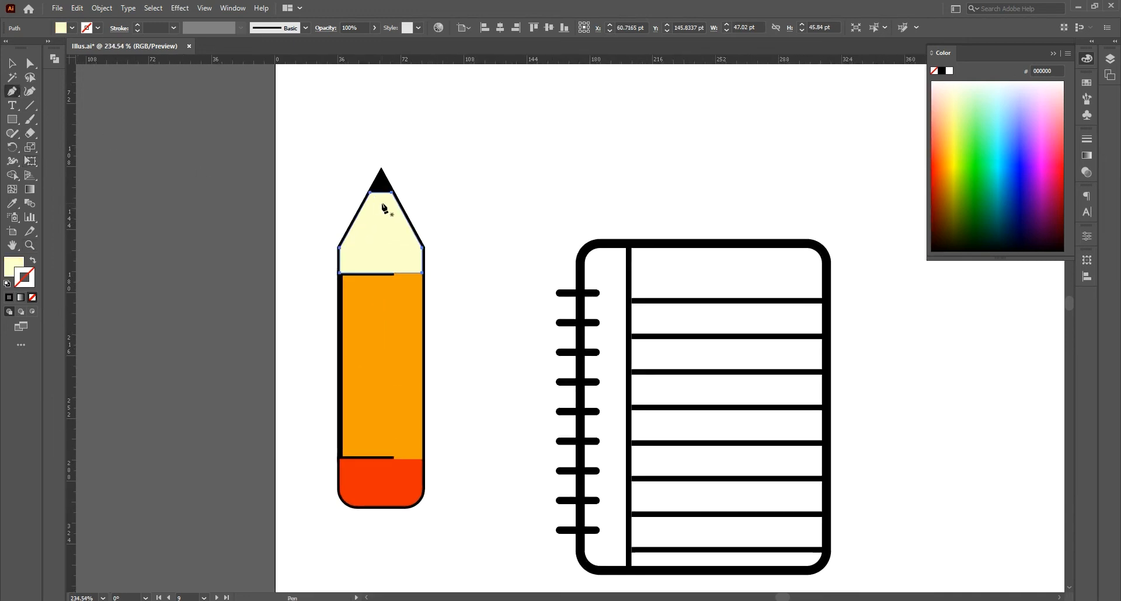
pyautogui.click(382, 193)
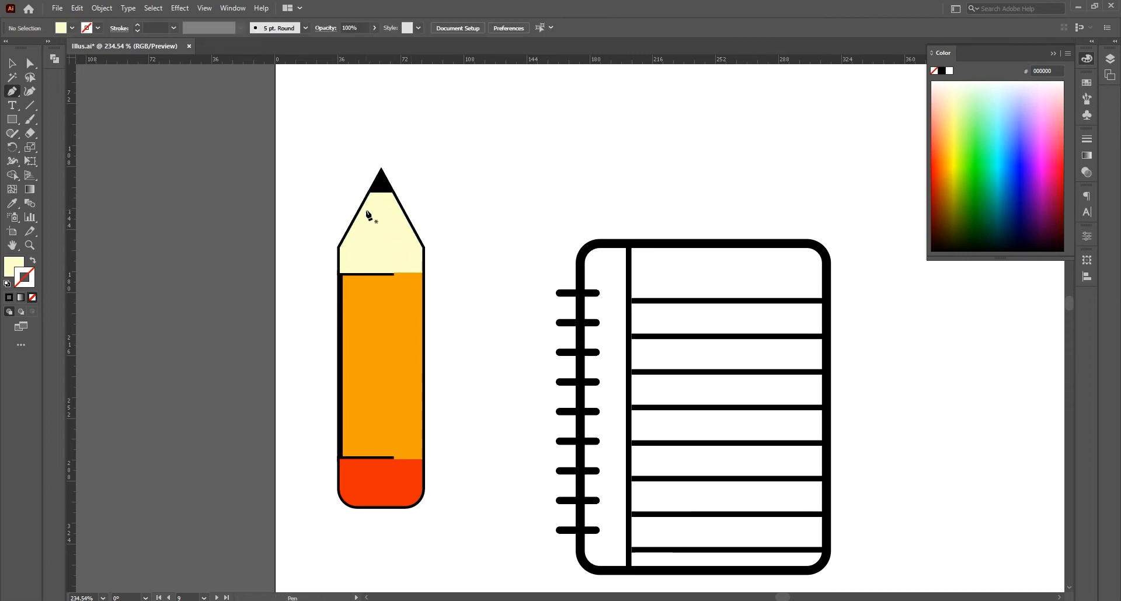
# Step: Move the left shoulder anchor of the pale yellow copy across to just inside its right edge
pyautogui.moveTo(340, 251); pyautogui.dragTo(396, 252)
pyautogui.hotkey('ctrl', 'z')
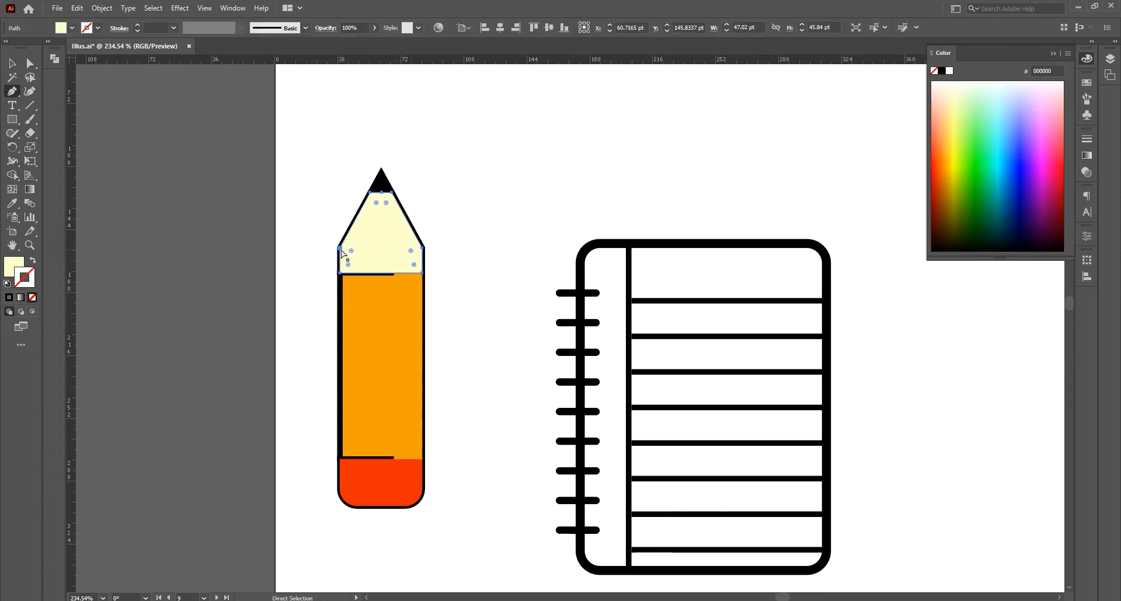
pyautogui.click(341, 272)
pyautogui.click(371, 193)
pyautogui.click(411, 248)
pyautogui.hotkey('ctrl', 'z')
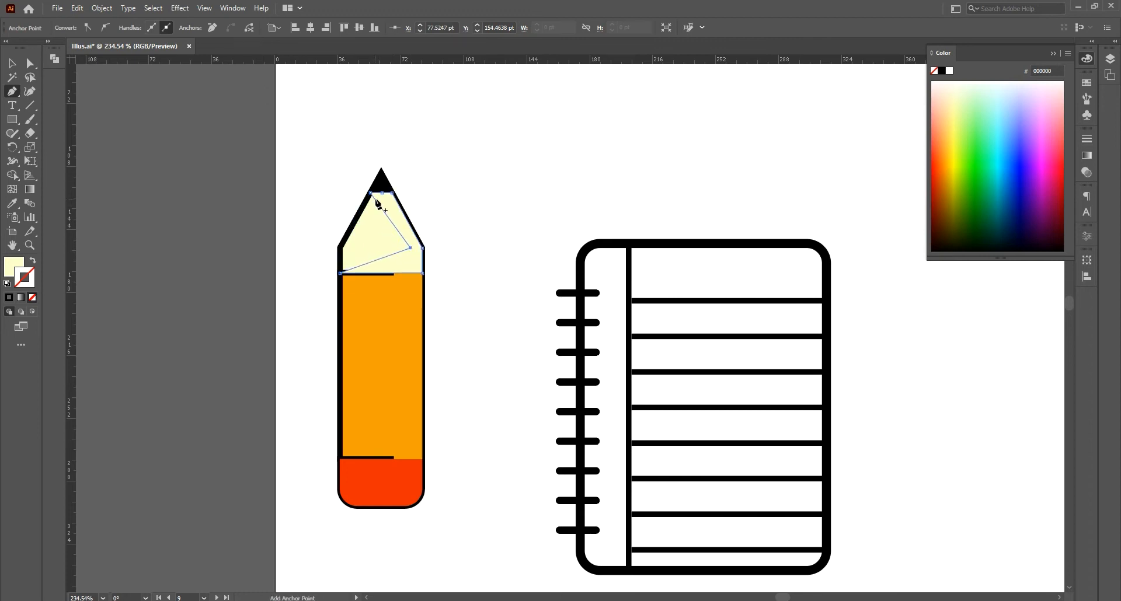
# Step: Delete the pale yellow copy's top-left anchor and move its bottom-left anchor straight below the shifted shoulder anchor
pyautogui.keyDown('ctrl'); pyautogui.click(411, 277); pyautogui.keyUp('ctrl')
pyautogui.hotkey('ctrl', 'z')
pyautogui.click(408, 275)
pyautogui.hotkey('ctrl', 'z')
pyautogui.click(408, 272)
pyautogui.hotkey('ctrl', 'z')
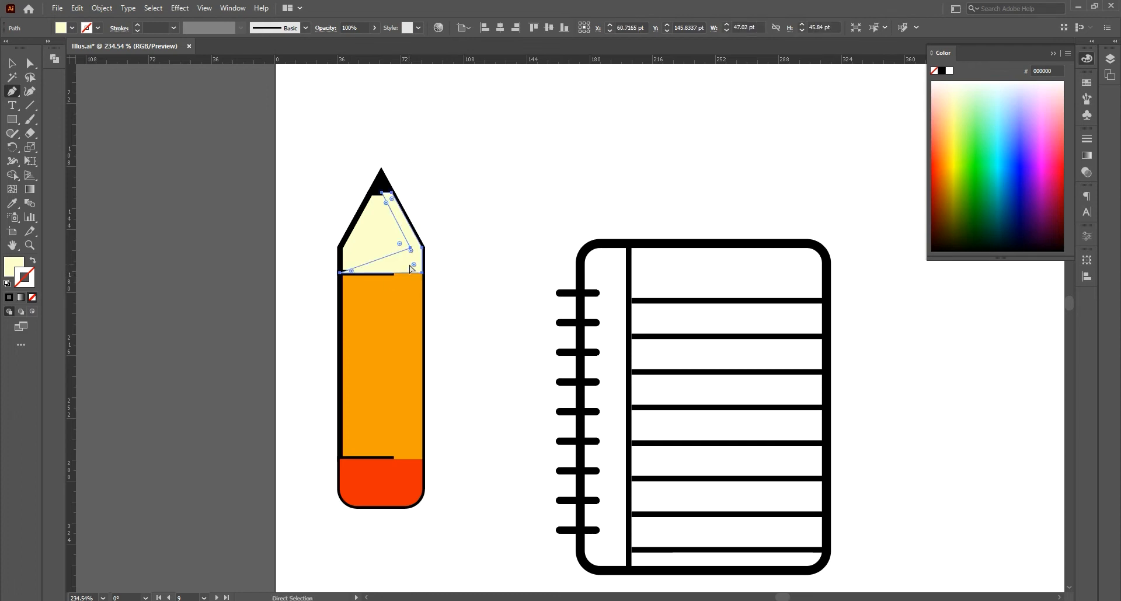
pyautogui.keyDown('ctrl'); pyautogui.click(390, 272); pyautogui.keyUp('ctrl')
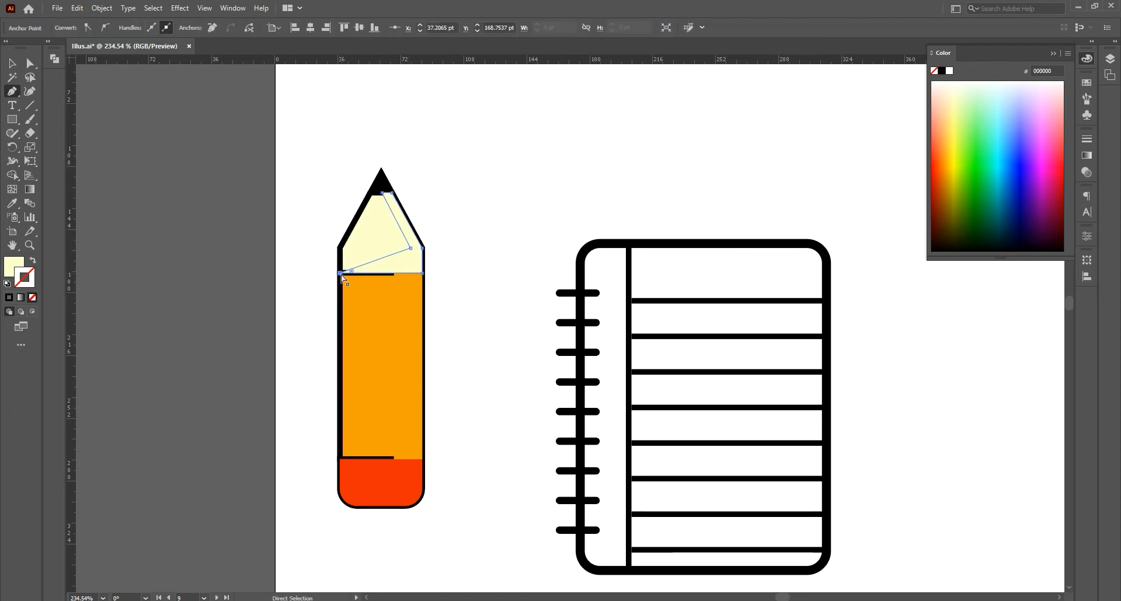
pyautogui.keyDown('ctrl'); pyautogui.click(410, 271); pyautogui.keyUp('ctrl')
# Step: Change the pale yellow strip's fill to a slightly darker shade of the same yellow
pyautogui.click(15, 65)
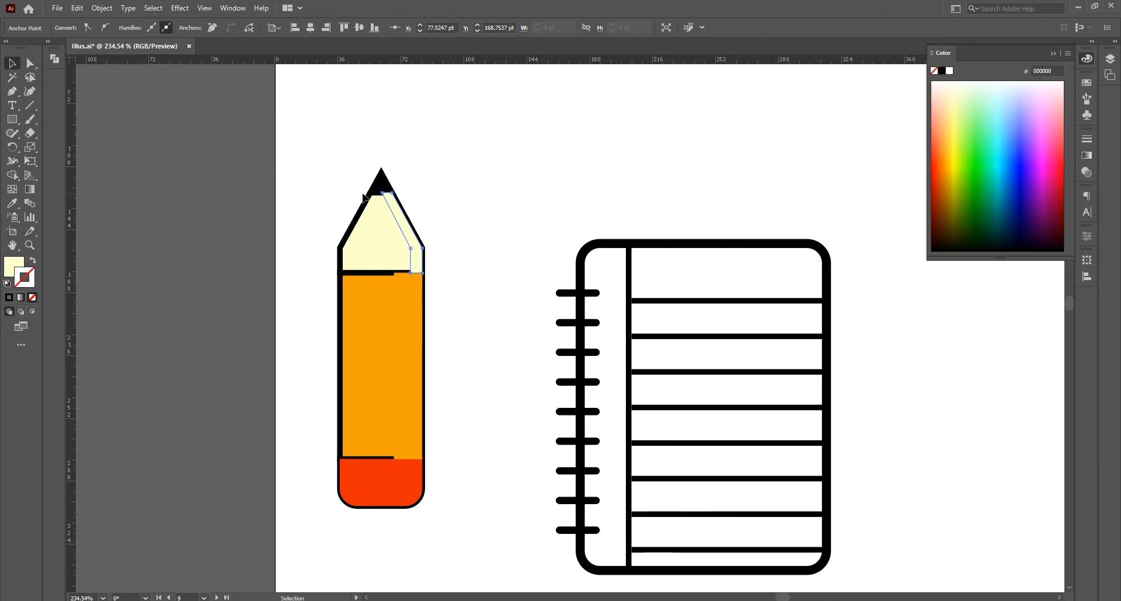
pyautogui.doubleClick(12, 266)
pyautogui.moveTo(592, 114); pyautogui.dragTo(607, 120)
pyautogui.click(840, 117)
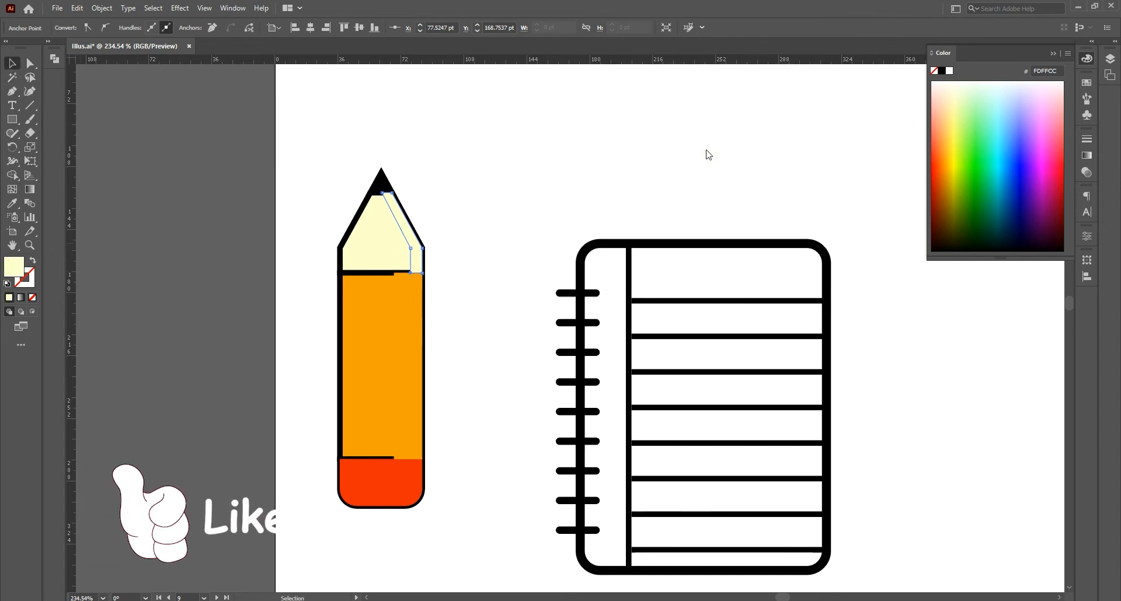
pyautogui.click(482, 207)
# Step: Narrow the orange strip to about 7 pt wide and change its fill to a darker orange
pyautogui.click(408, 288)
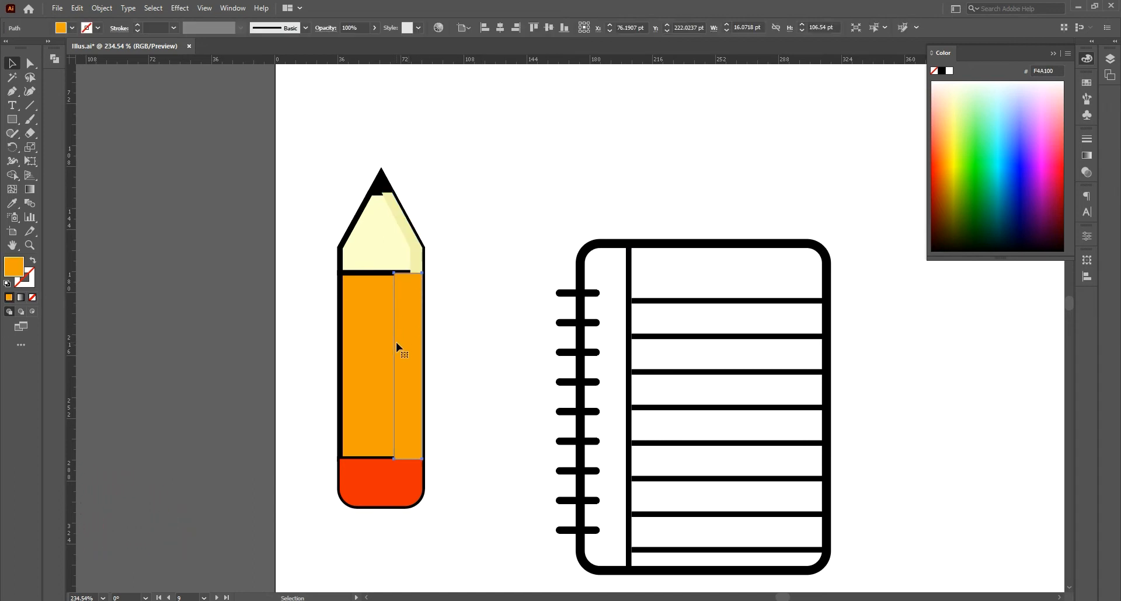
pyautogui.press('e')
pyautogui.moveTo(394, 364); pyautogui.dragTo(407, 367)
pyautogui.doubleClick(16, 269)
pyautogui.moveTo(713, 124); pyautogui.dragTo(712, 138)
pyautogui.click(840, 117)
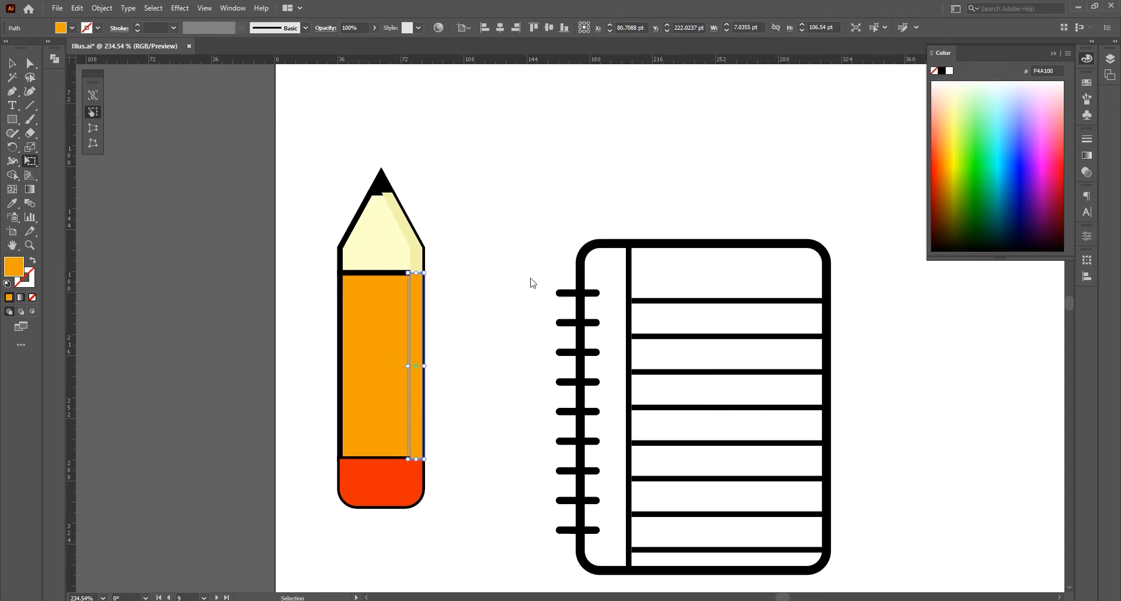
# Step: Cut the strokeless red copy of the eraser section and paste it back in front
pyautogui.click(386, 492)
pyautogui.click(76, 8)
pyautogui.click(86, 54)
pyautogui.hotkey('ctrl', 'f')
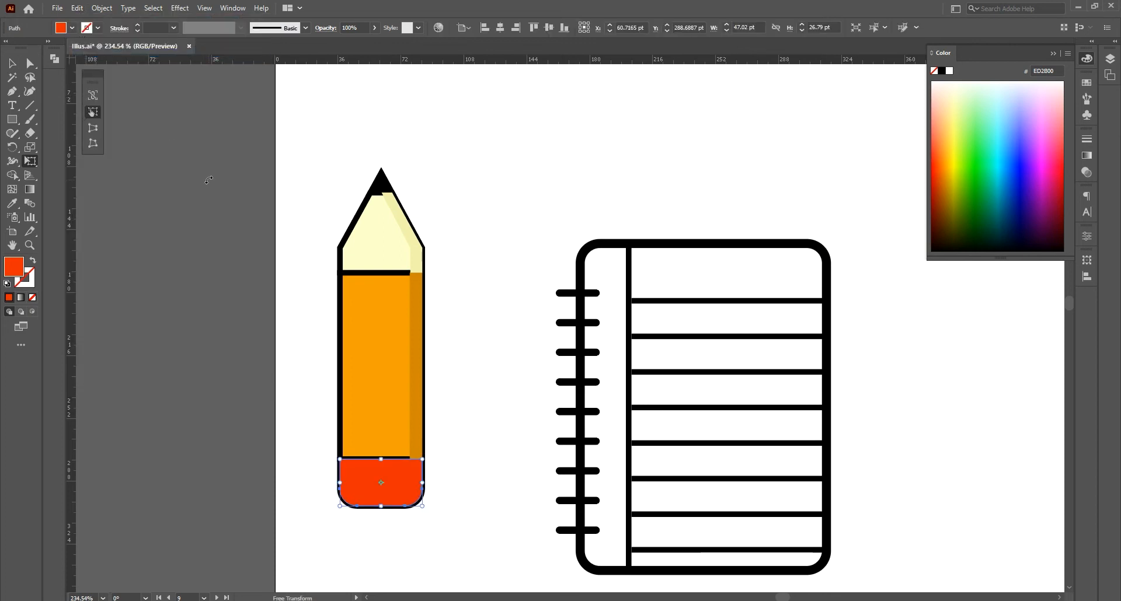
# Step: Move the red copy's top-left anchor into line with the dark orange strip and delete its lower-left anchors
pyautogui.press('v')
pyautogui.press('p')
pyautogui.click(340, 488)
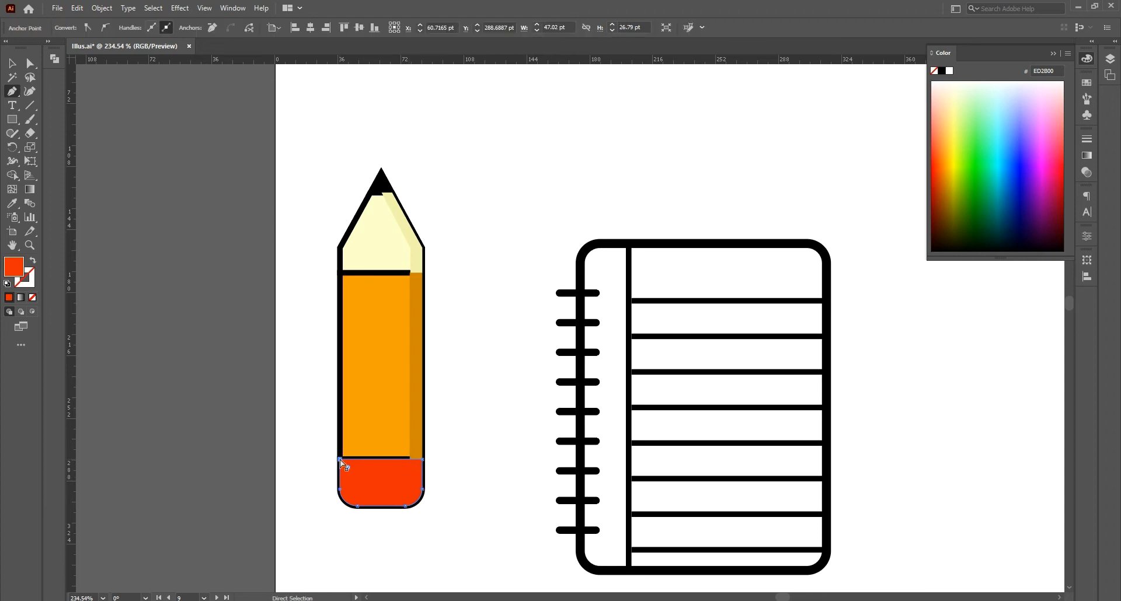
pyautogui.click(410, 461)
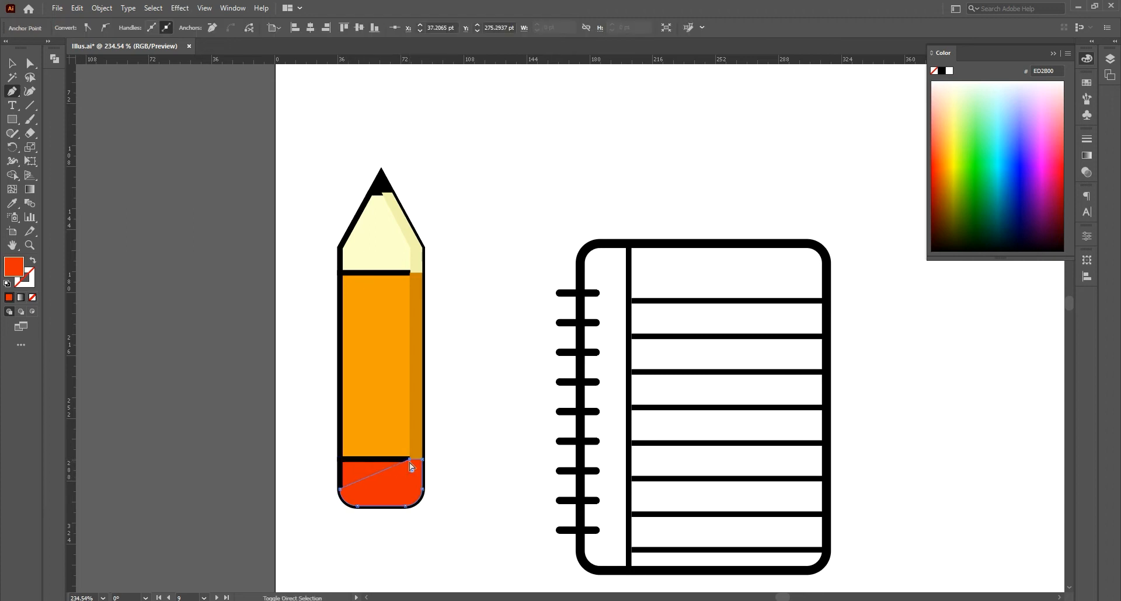
pyautogui.click(341, 489)
pyautogui.moveTo(342, 492); pyautogui.dragTo(357, 509)
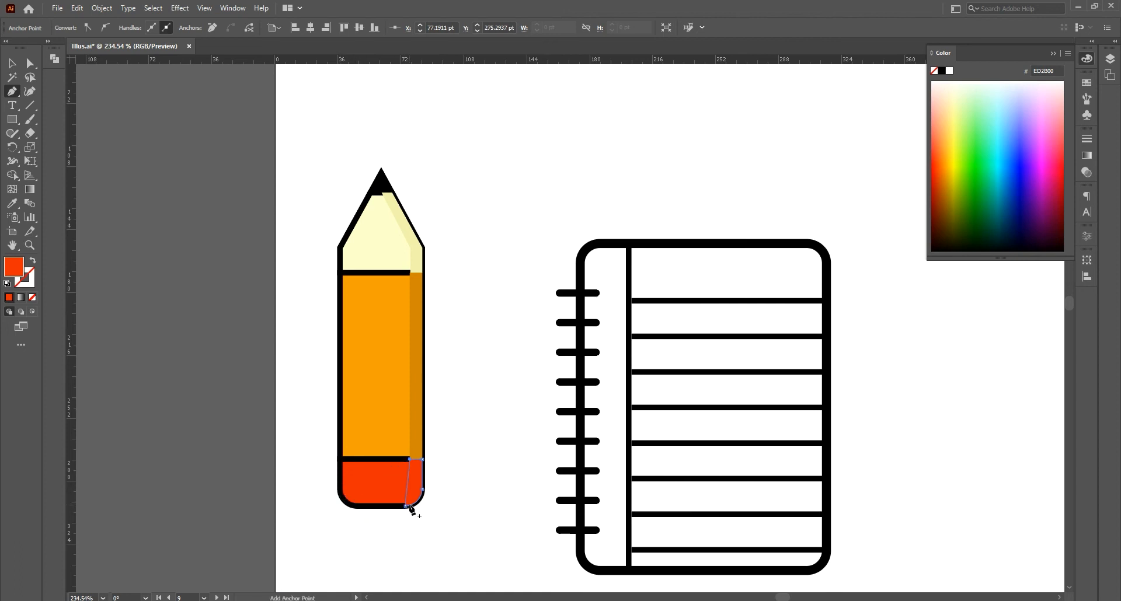
# Step: Align the 3 pt strokes of the pencil's outlined sections to the outside of their paths
pyautogui.click(11, 63)
pyautogui.moveTo(327, 131); pyautogui.dragTo(379, 517)
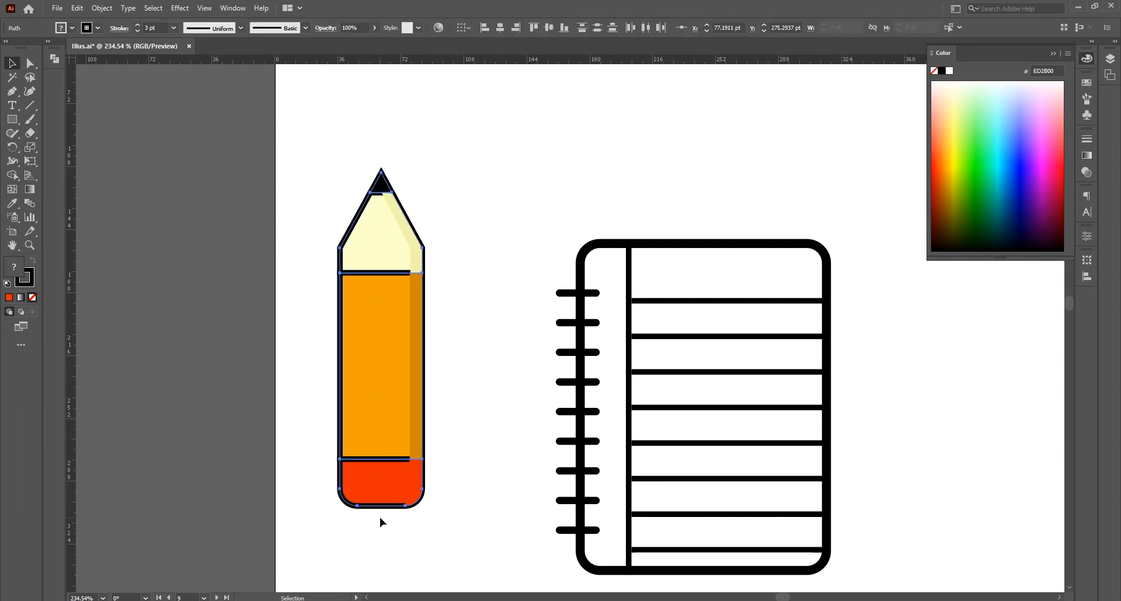
pyautogui.click(119, 29)
pyautogui.click(65, 91)
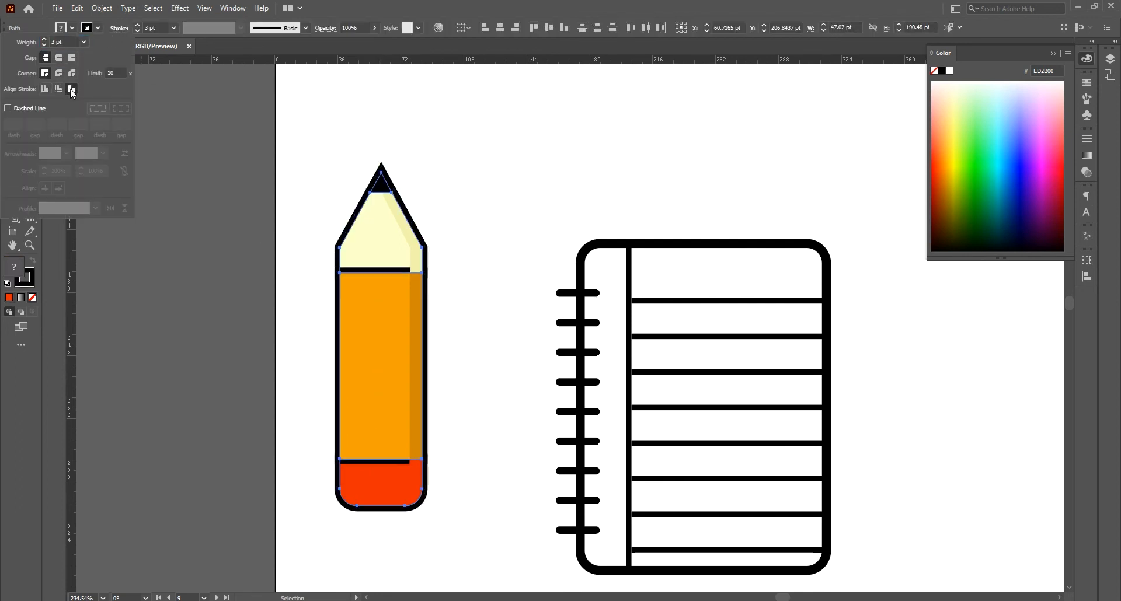
pyautogui.click(295, 234)
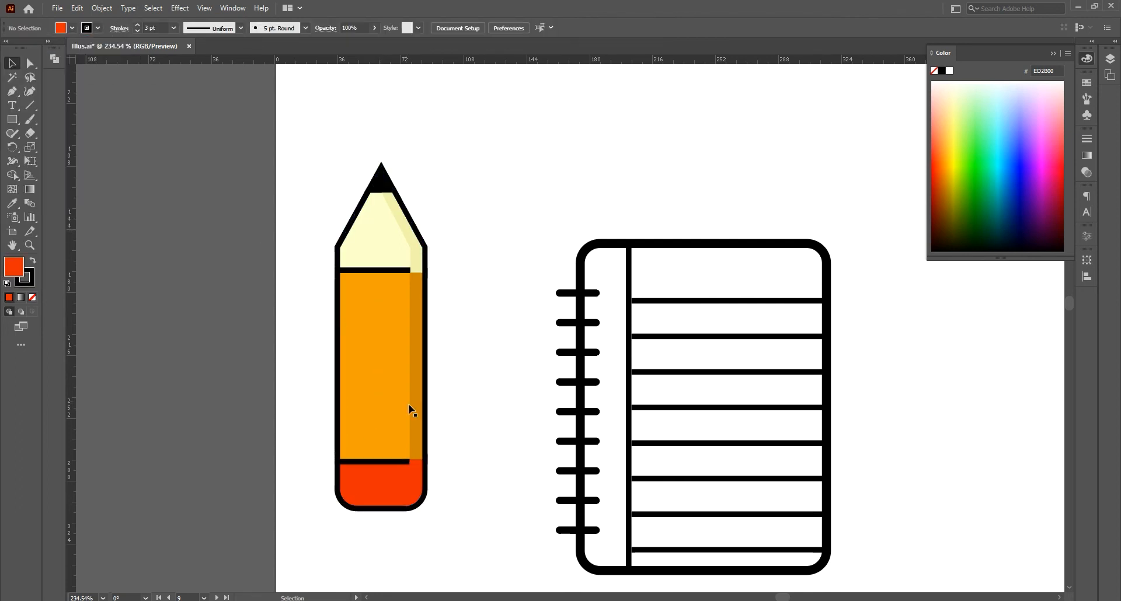
# Step: Lower the red shade's two upper anchors to the bottom edge of the black line above the eraser
pyautogui.click(412, 478)
pyautogui.press('z')
pyautogui.moveTo(413, 480)
pyautogui.mouseDown()
pyautogui.moveTo(513, 500)
pyautogui.moveTo(548, 337)
pyautogui.mouseUp()
pyautogui.click(12, 91)
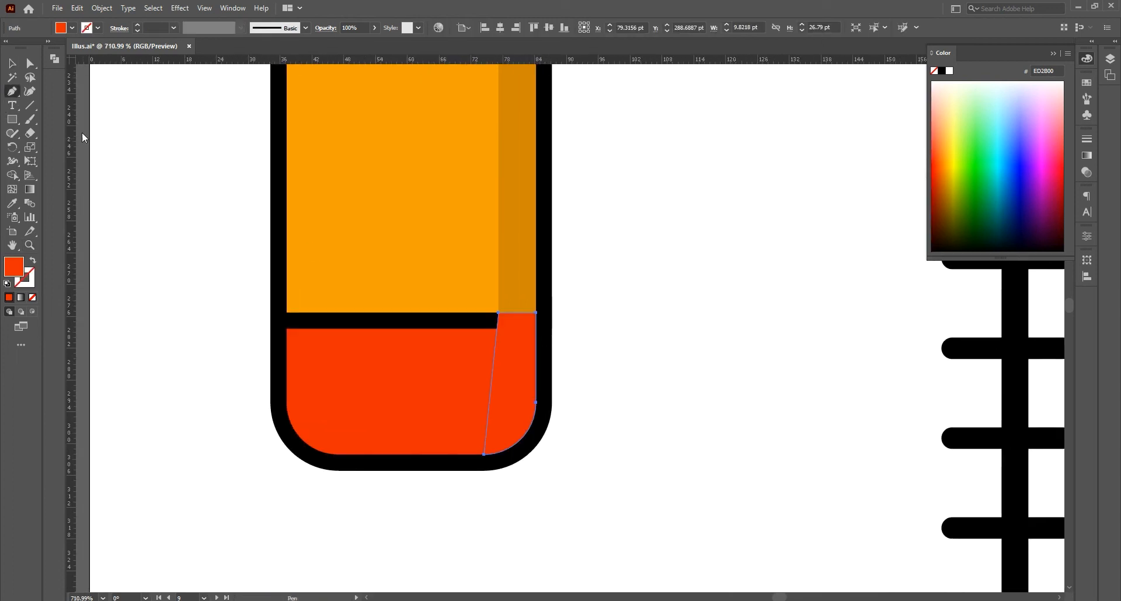
pyautogui.keyDown('ctrl'); pyautogui.click(499, 314); pyautogui.keyUp('ctrl')
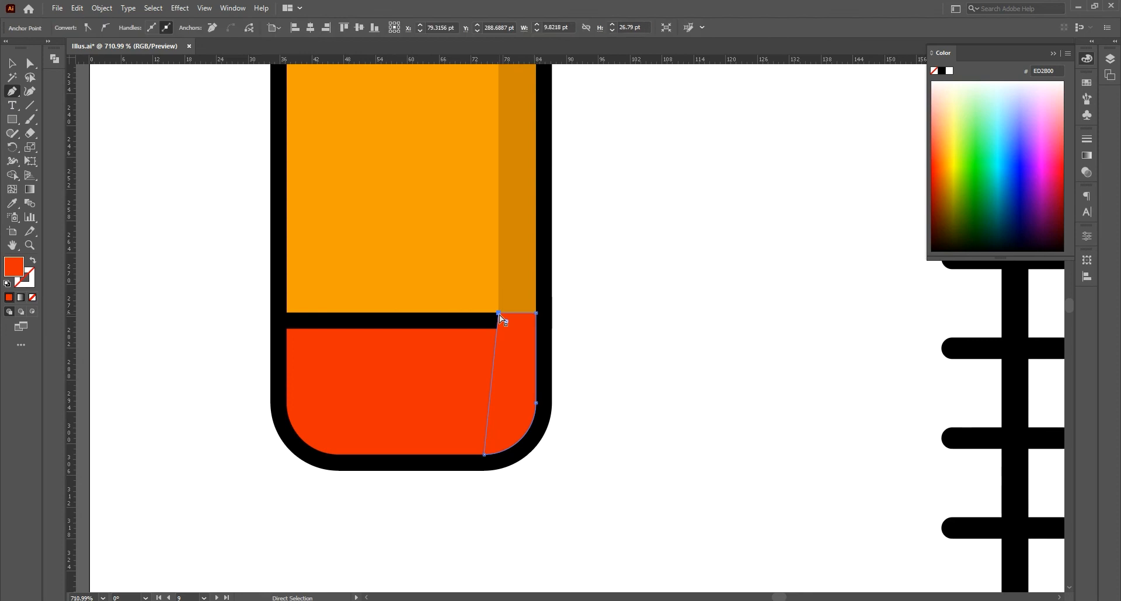
pyautogui.moveTo(499, 314); pyautogui.dragTo(499, 328)
pyautogui.keyDown('ctrl'); pyautogui.click(536, 315); pyautogui.keyUp('ctrl')
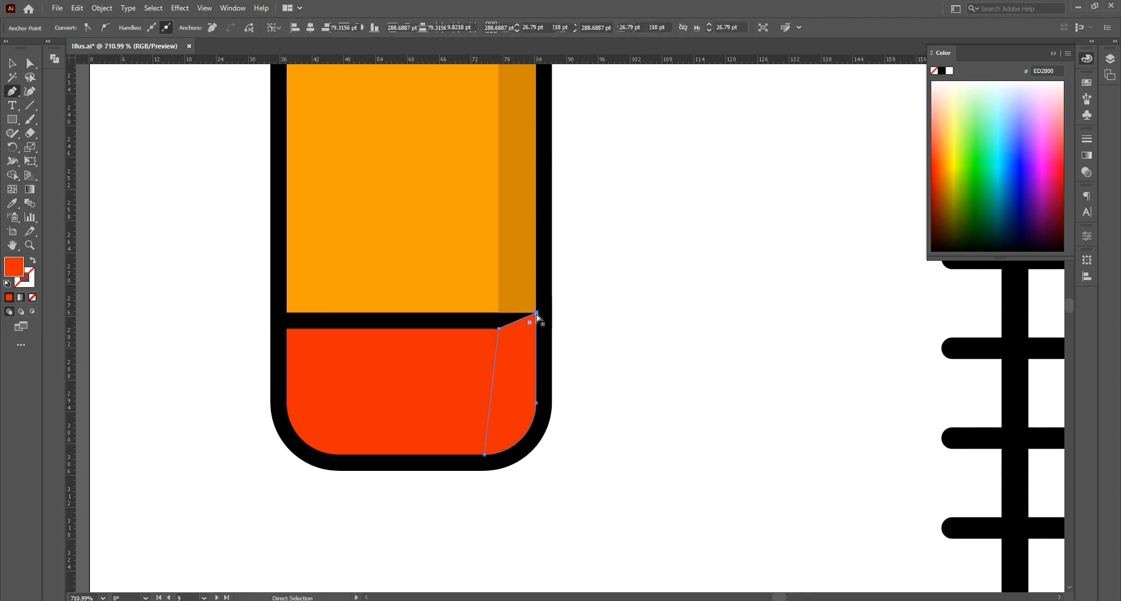
pyautogui.moveTo(536, 313); pyautogui.dragTo(537, 328)
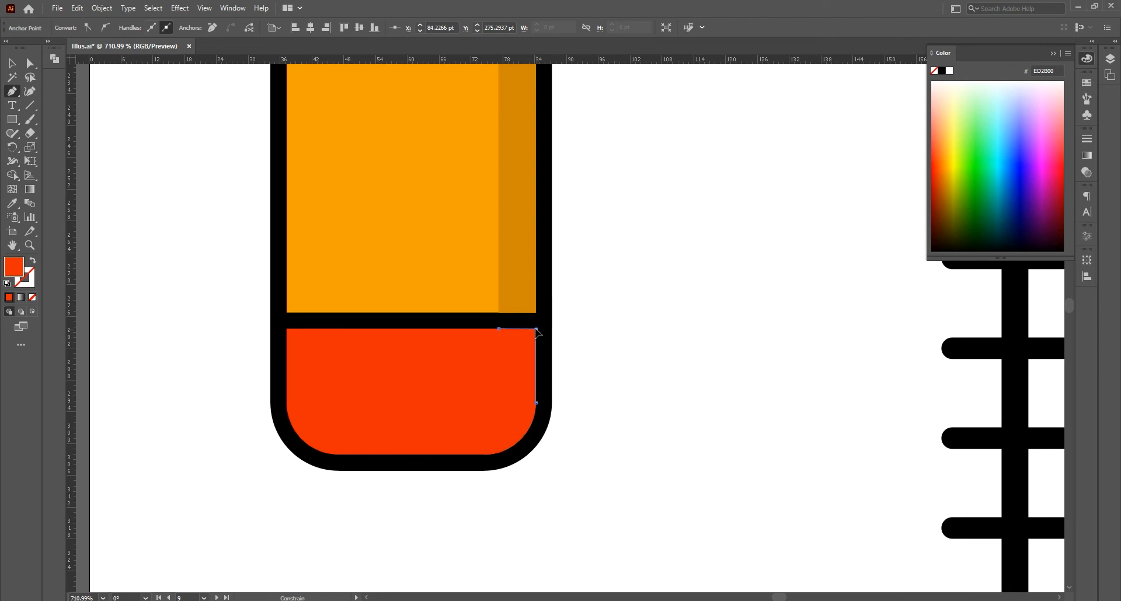
# Step: Raise the pale yellow shade's bottom anchors to the upper edge of the black line below the pencil's wooden section
pyautogui.press('z')
pyautogui.scroll(-4, 531, 330)
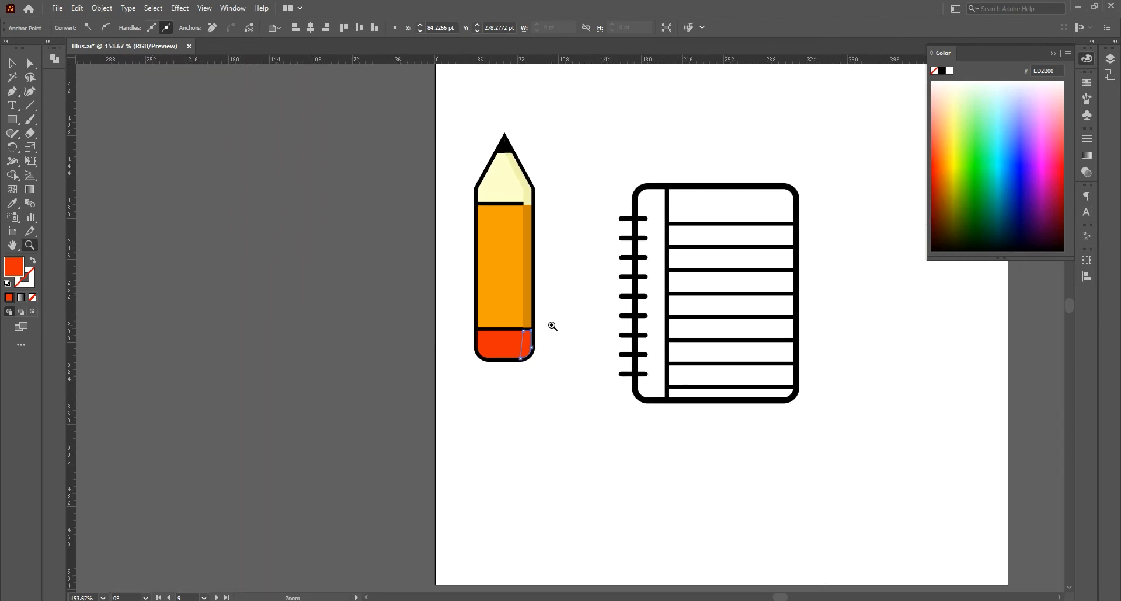
pyautogui.scroll(5, 552, 326)
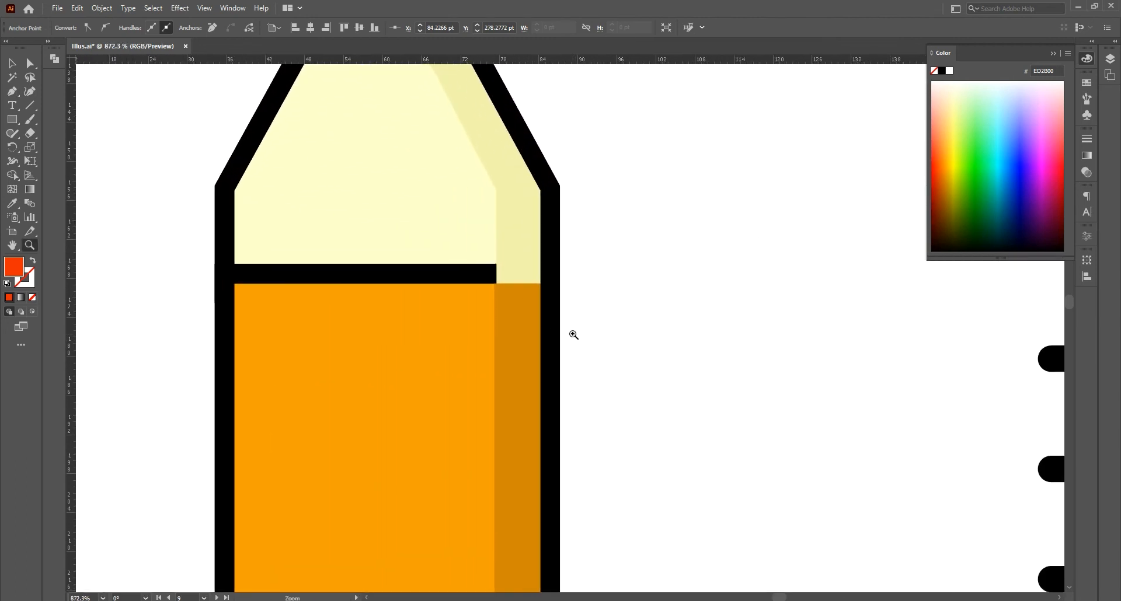
pyautogui.scroll(3, 574, 349)
pyautogui.press('p')
pyautogui.keyDown('ctrl'); pyautogui.click(459, 376); pyautogui.keyUp('ctrl')
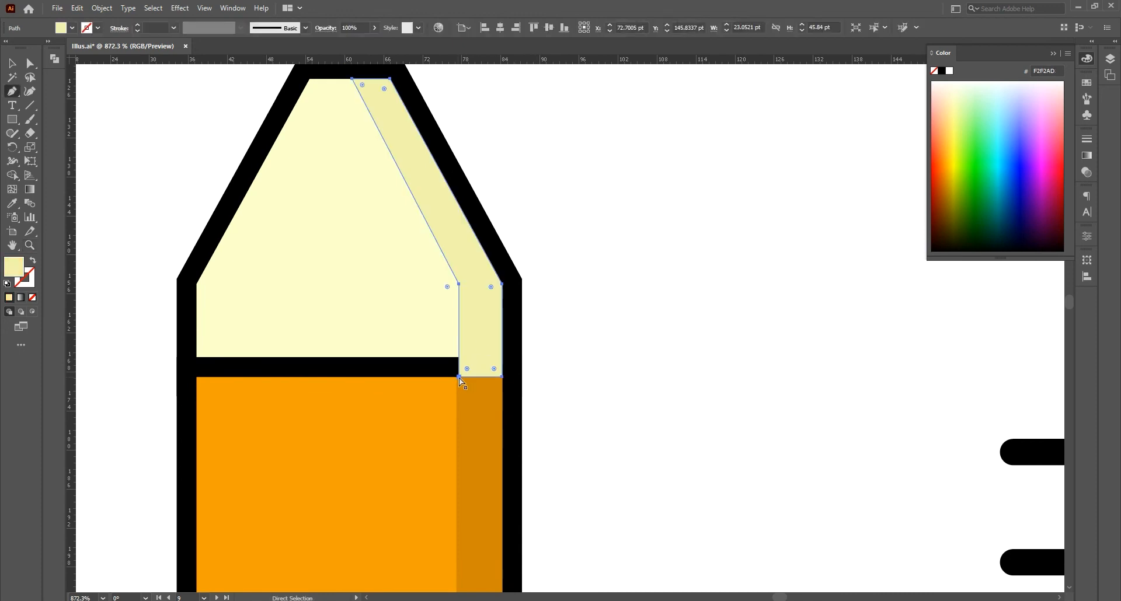
pyautogui.keyDown('ctrl'); pyautogui.moveTo(459, 376); pyautogui.dragTo(274, 328); pyautogui.keyUp('ctrl')
pyautogui.press('z')
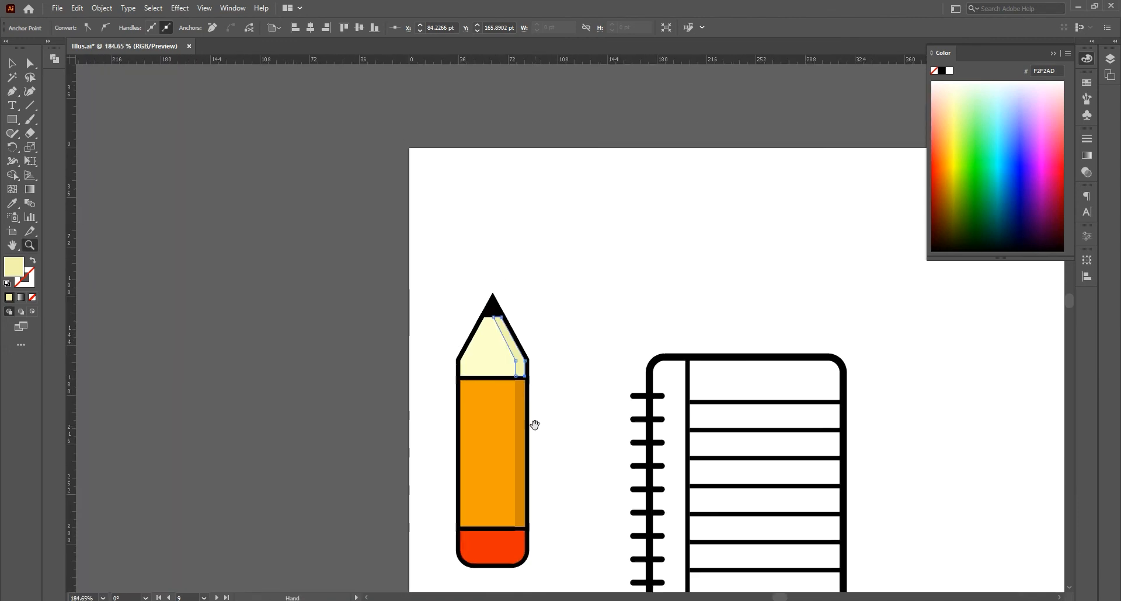
# Step: Fine-tune the pale yellow shade's bottom-right anchor so it lines up exactly with the black line's upper edge
pyautogui.moveTo(517, 410); pyautogui.dragTo(528, 355)
pyautogui.press('v')
pyautogui.click(557, 345)
pyautogui.press('z')
pyautogui.moveTo(511, 306); pyautogui.dragTo(787, 429)
pyautogui.moveTo(532, 359); pyautogui.dragTo(686, 404)
pyautogui.press('p')
pyautogui.keyDown('ctrl'); pyautogui.click(557, 208); pyautogui.keyUp('ctrl')
pyautogui.keyDown('ctrl'); pyautogui.click(608, 228); pyautogui.keyUp('ctrl')
pyautogui.moveTo(609, 228); pyautogui.dragTo(609, 224)
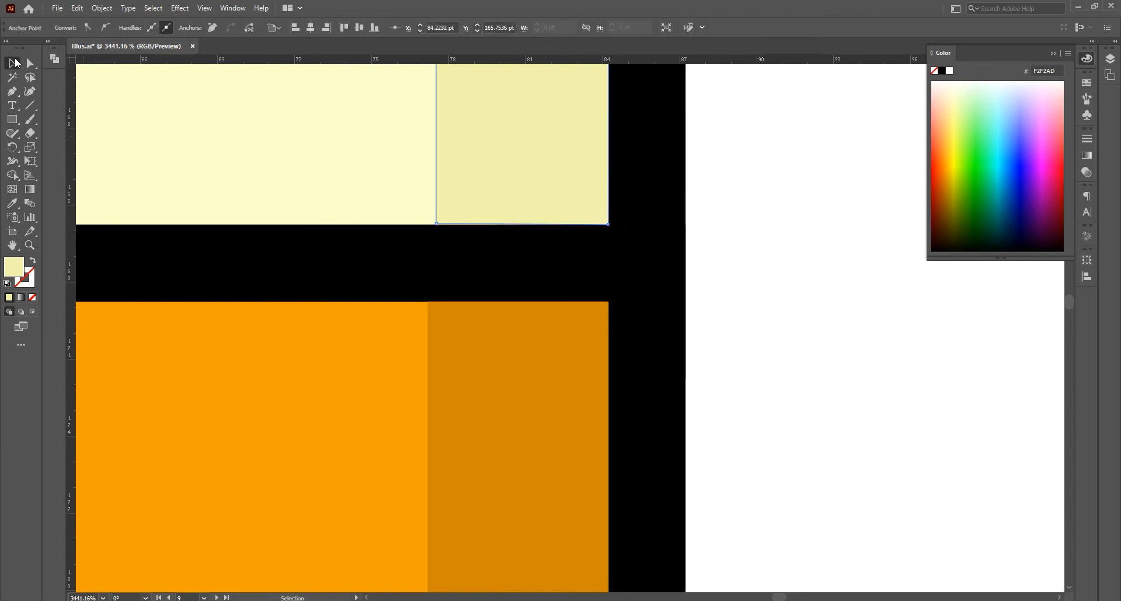
# Step: Rotate the pencil so its tip points diagonally down-left and shrink it to about 88 pt wide over the notebook's right edge
pyautogui.click(12, 63)
pyautogui.hotkey('ctrl', '0')
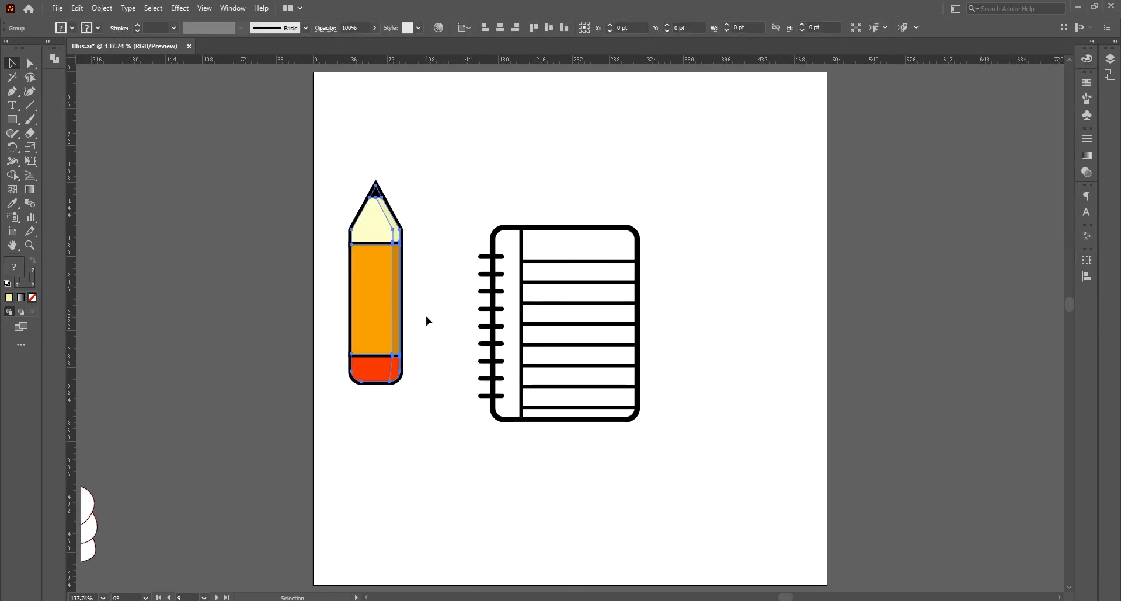
pyautogui.press('e')
pyautogui.moveTo(445, 289)
pyautogui.mouseDown()
pyautogui.moveTo(358, 171)
pyautogui.moveTo(303, 230)
pyautogui.mouseUp()
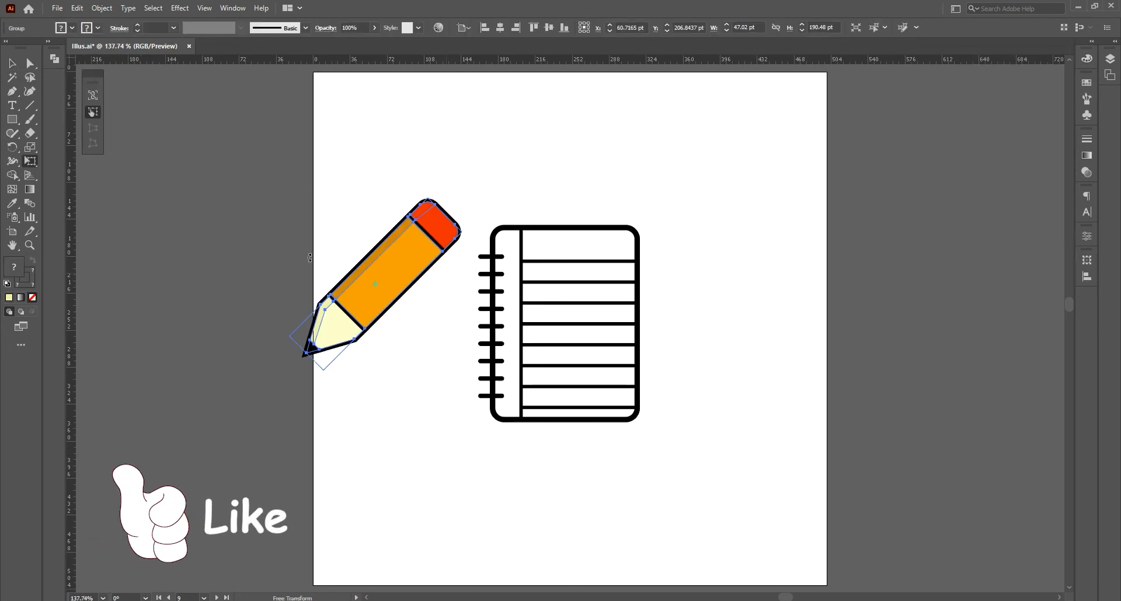
pyautogui.moveTo(317, 270); pyautogui.dragTo(308, 262)
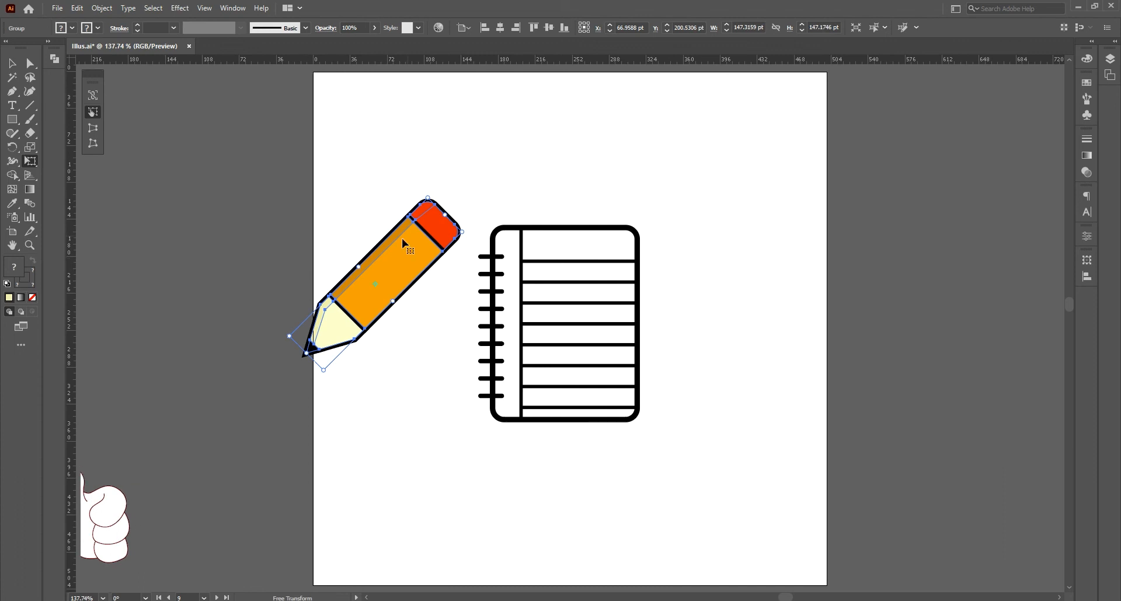
pyautogui.moveTo(460, 235)
pyautogui.mouseDown()
pyautogui.moveTo(428, 245)
pyautogui.moveTo(398, 280)
pyautogui.moveTo(608, 289)
pyautogui.moveTo(646, 303)
pyautogui.mouseUp()
pyautogui.press('v')
# Step: Isolate the pencil group and shift the red shade's two base anchors to the edge of the eraser's black line
pyautogui.press('z')
pyautogui.moveTo(661, 259)
pyautogui.mouseDown()
pyautogui.moveTo(740, 318)
pyautogui.moveTo(803, 387)
pyautogui.moveTo(710, 257)
pyautogui.mouseUp()
pyautogui.click(12, 93)
pyautogui.press('v')
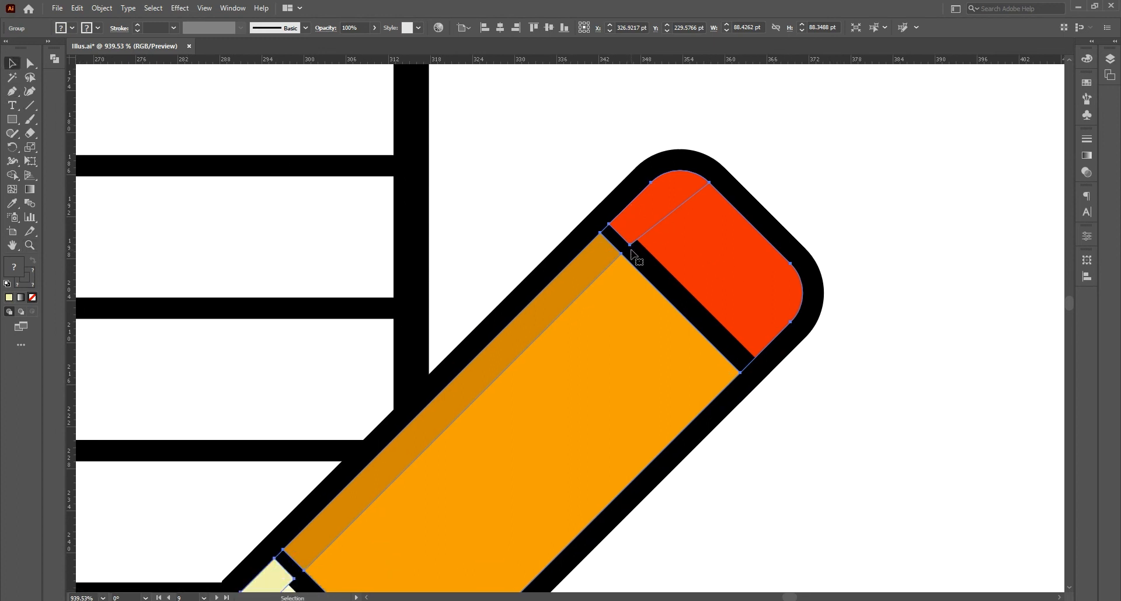
pyautogui.doubleClick(635, 251)
pyautogui.press('p')
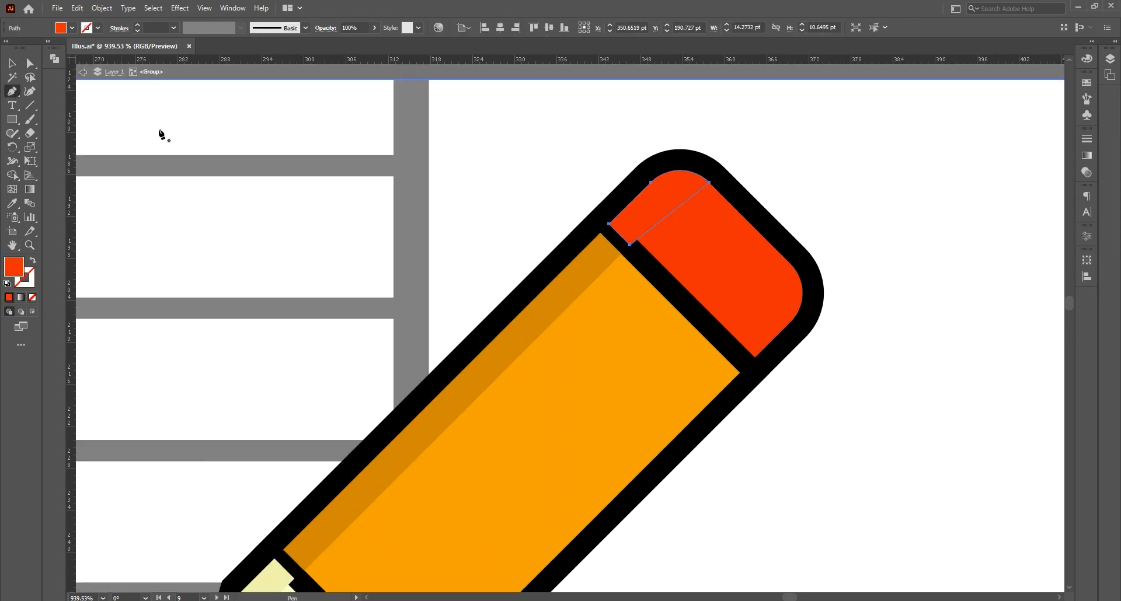
pyautogui.moveTo(631, 246); pyautogui.dragTo(613, 225)
# Step: Shift the pale yellow shade's base anchors to the edge of its black line and leave the pencil group's isolation
pyautogui.scroll(-5, 636, 208)
pyautogui.hscroll(-3, 636, 208)
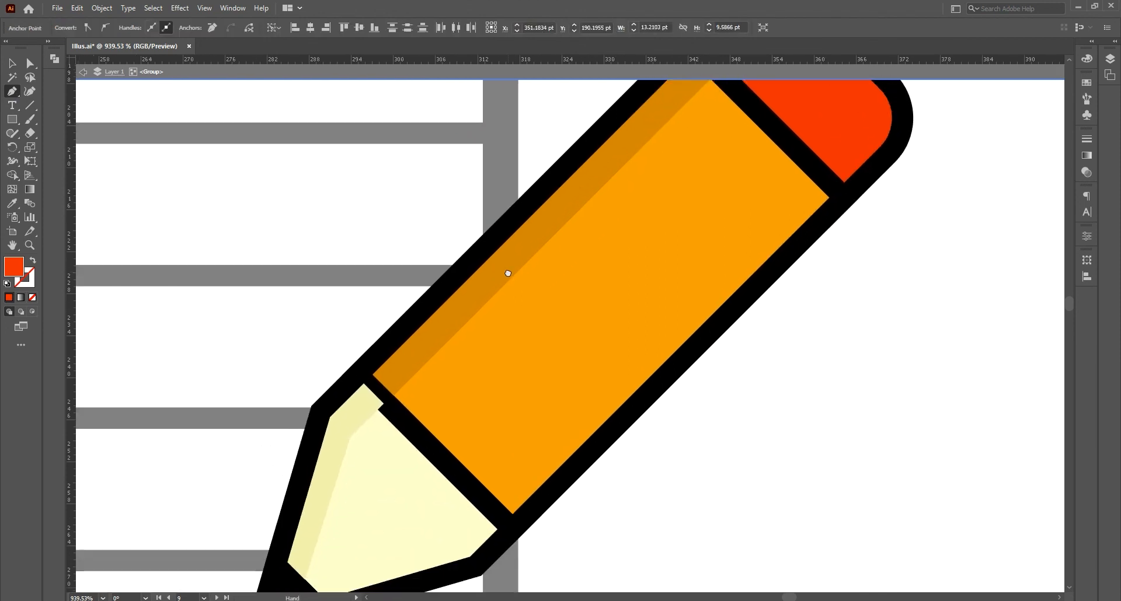
pyautogui.keyDown('ctrl'); pyautogui.click(363, 388); pyautogui.keyUp('ctrl')
pyautogui.moveTo(400, 371); pyautogui.dragTo(372, 360)
pyautogui.keyDown('ctrl'); pyautogui.click(415, 351); pyautogui.keyUp('ctrl')
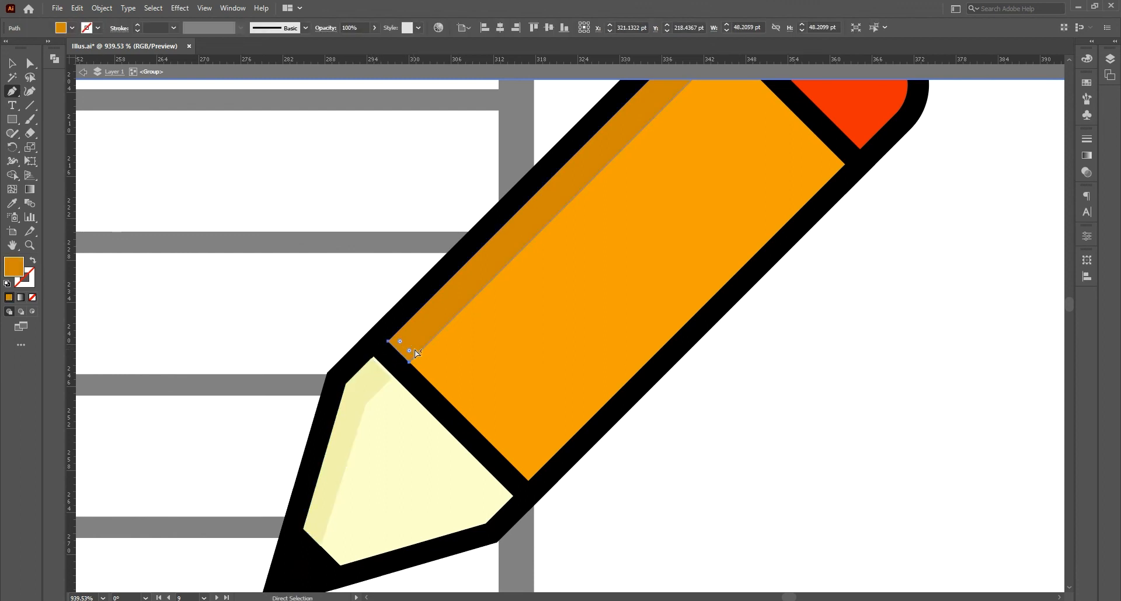
pyautogui.press('v')
pyautogui.doubleClick(793, 380)
pyautogui.hotkey('ctrl', '0')
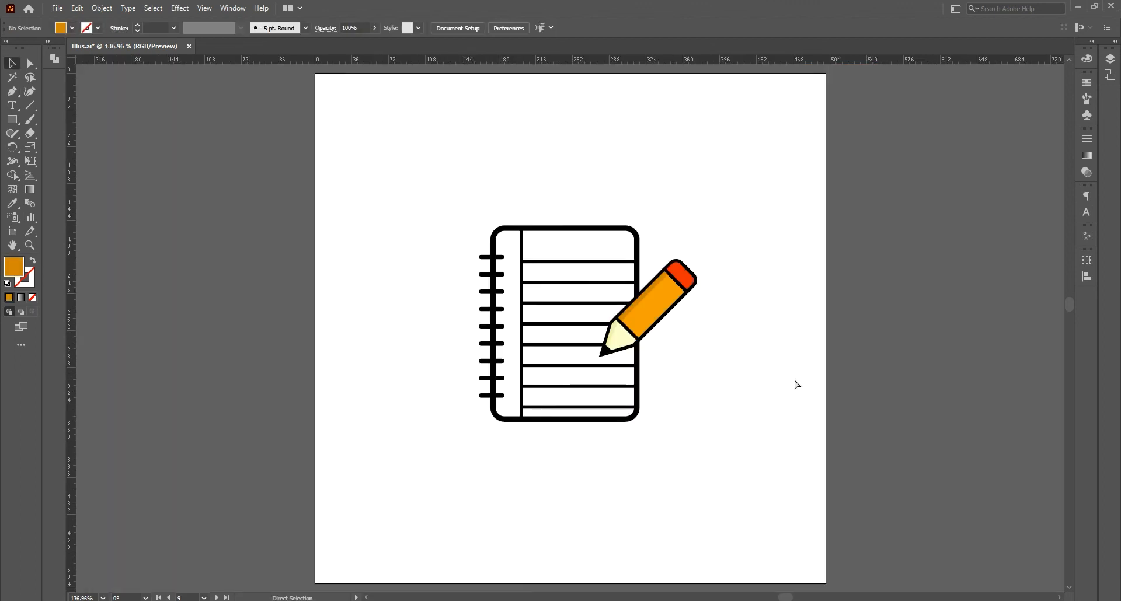
# Step: Draw a rectangle covering the artboard and set its size to 500 by 500 pt
pyautogui.click(13, 120)
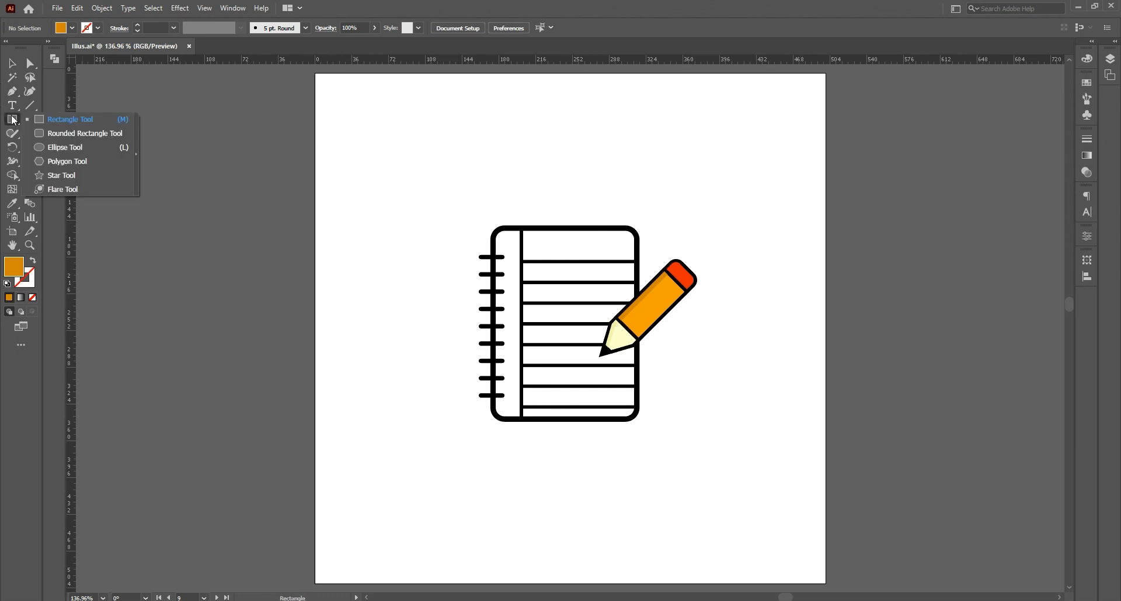
pyautogui.moveTo(314, 73)
pyautogui.mouseDown()
pyautogui.moveTo(808, 538)
pyautogui.moveTo(825, 583)
pyautogui.mouseUp()
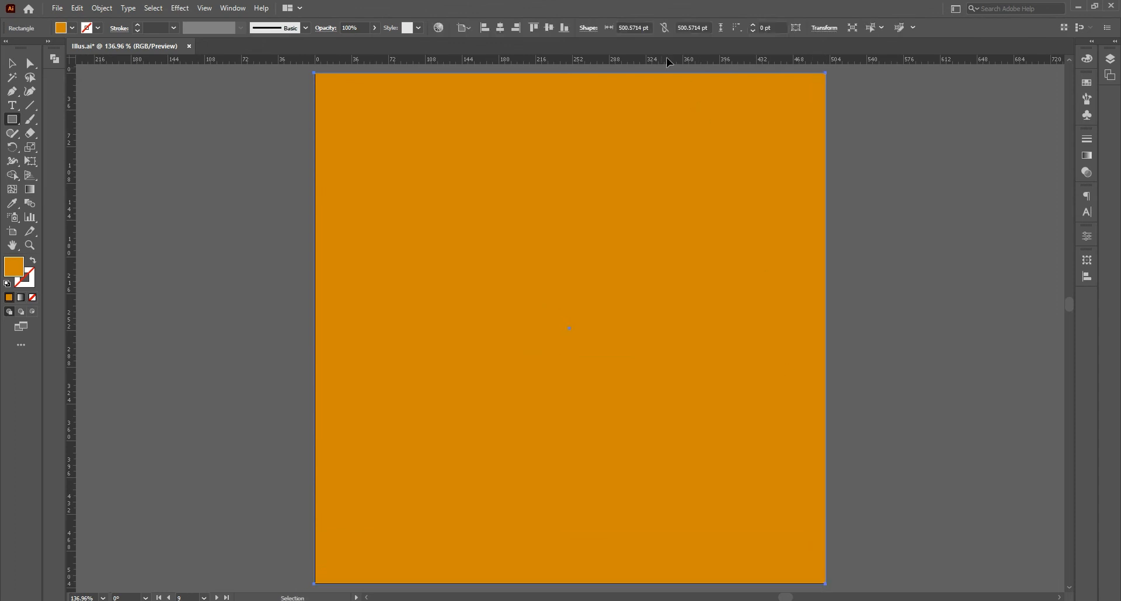
pyautogui.click(823, 29)
pyautogui.click(798, 47)
pyautogui.write('500')
pyautogui.press('Tab')
pyautogui.press('Return')
# Step: Send the background square behind the notebook and pencil and fill it with light pink
pyautogui.press('v')
pyautogui.rightClick(548, 90)
pyautogui.moveTo(631, 313)
pyautogui.click(698, 343)
pyautogui.doubleClick(13, 267)
pyautogui.click(732, 138)
pyautogui.moveTo(637, 123); pyautogui.dragTo(617, 112)
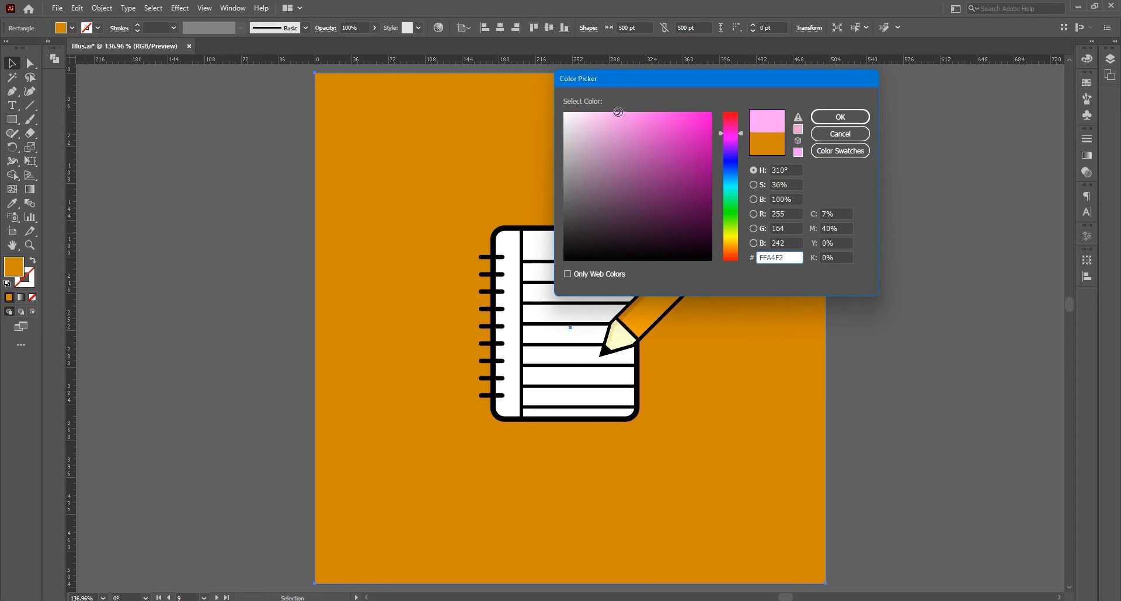
pyautogui.click(834, 117)
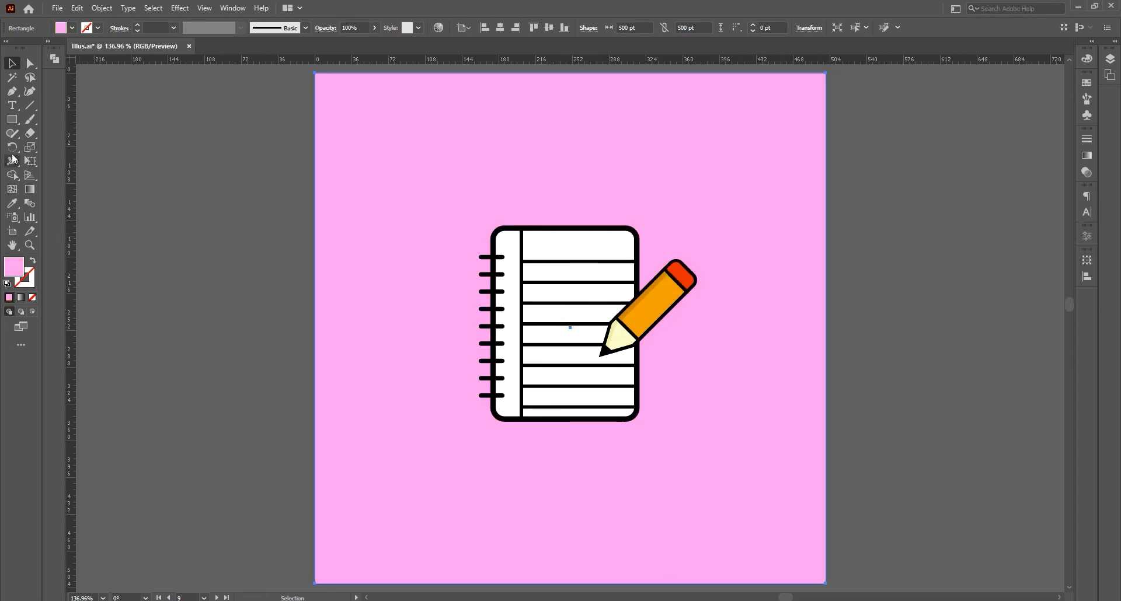
# Step: Draw a flat ellipse about 164 pt wide and 18 pt high just below the notebook
pyautogui.click(12, 119)
pyautogui.click(55, 146)
pyautogui.moveTo(488, 431); pyautogui.dragTo(657, 448)
# Step: Fill the ellipse with black (000000) and lower its opacity to roughly a quarter
pyautogui.doubleClick(24, 272)
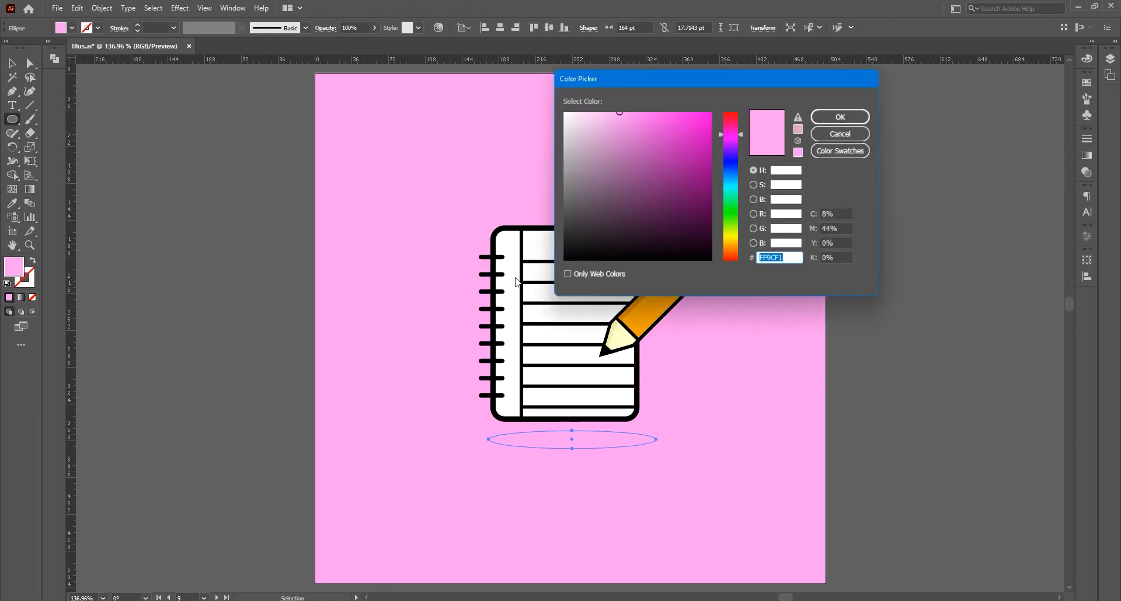
pyautogui.write('000000')
pyautogui.click(840, 116)
pyautogui.click(374, 27)
pyautogui.moveTo(379, 45); pyautogui.dragTo(345, 46)
# Step: Move the shadow ellipse slightly further below the notebook, centred under it, and clear the selection
pyautogui.press('v')
pyautogui.moveTo(573, 437); pyautogui.dragTo(581, 452)
pyautogui.hotkey('ctrl', 'shift', 'a')
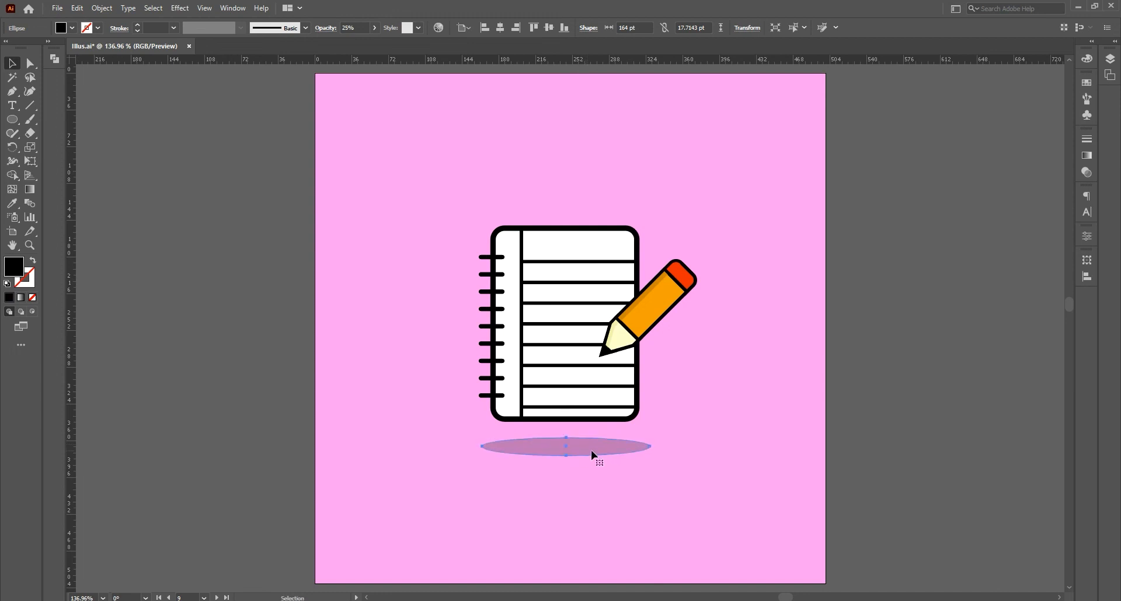
pyautogui.click(852, 416)
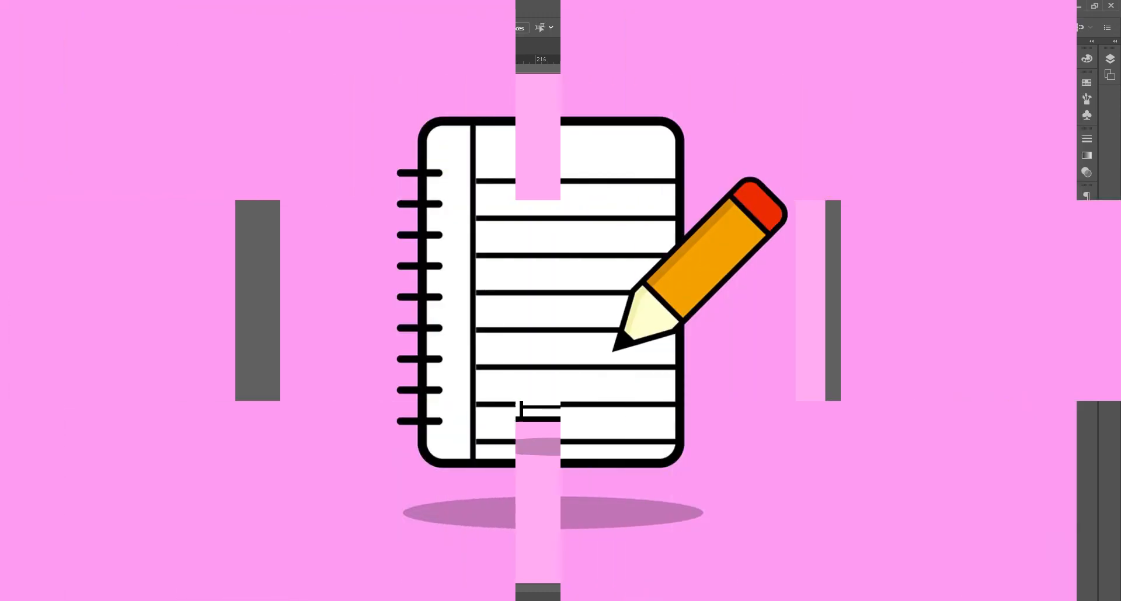